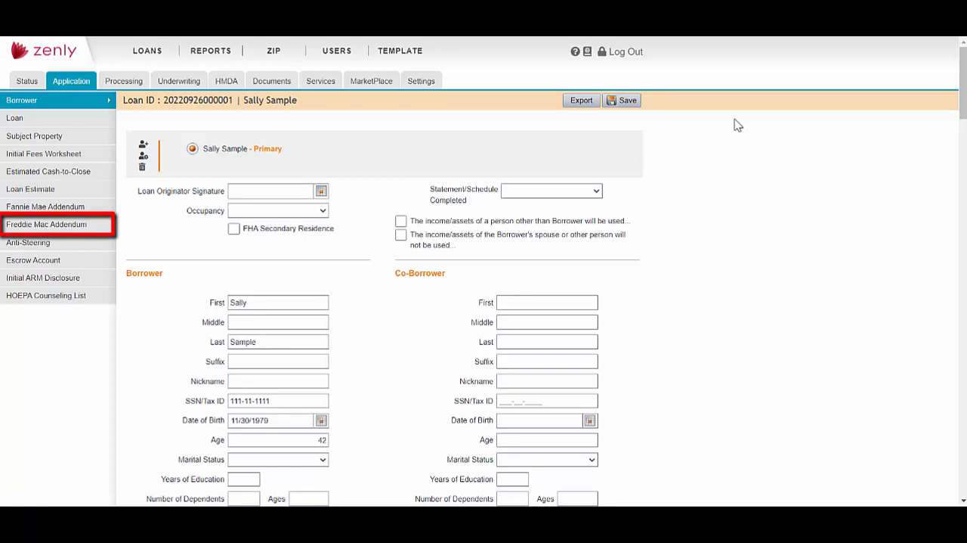
# - Open the Freddie Mac Addendum and review the available Submitting Role and Case State options
pyautogui.click(89, 232)
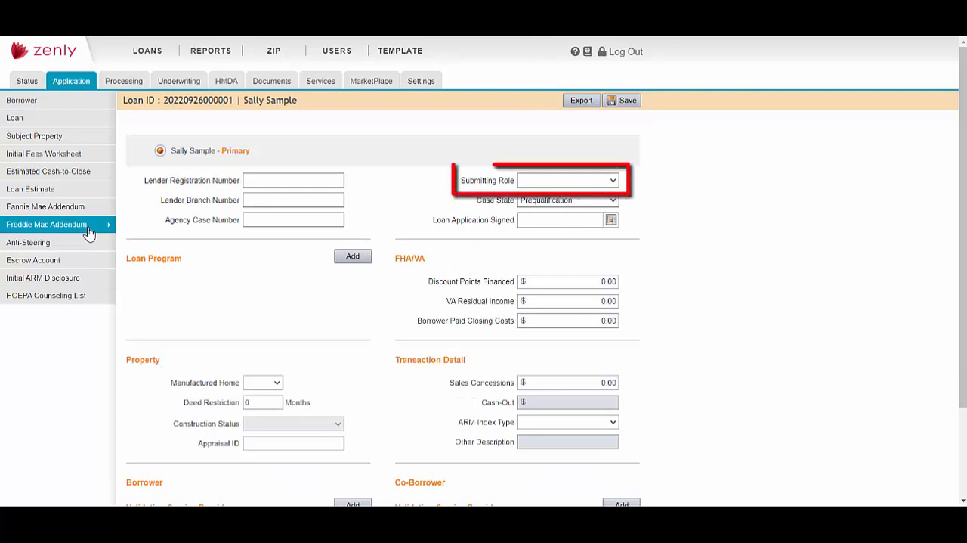
pyautogui.click(614, 183)
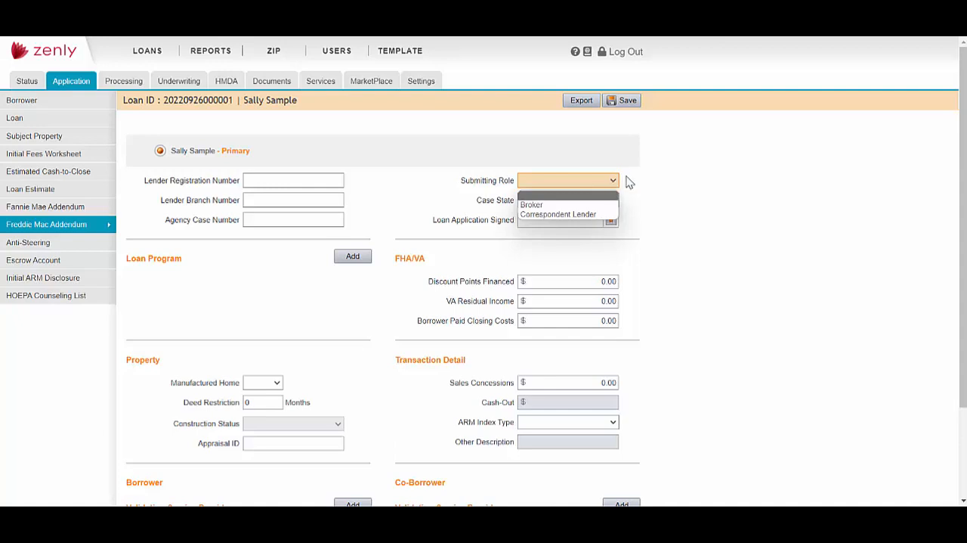
pyautogui.click(628, 182)
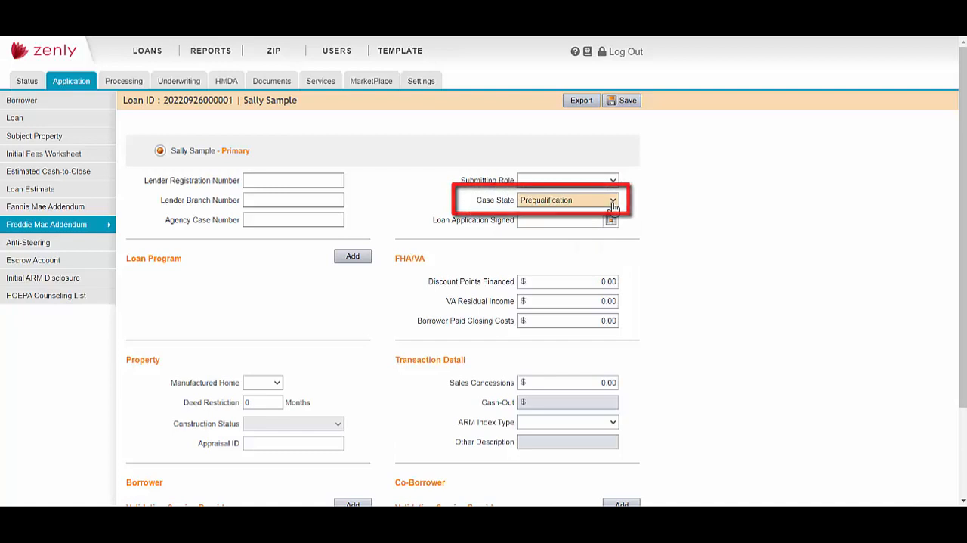
pyautogui.click(613, 201)
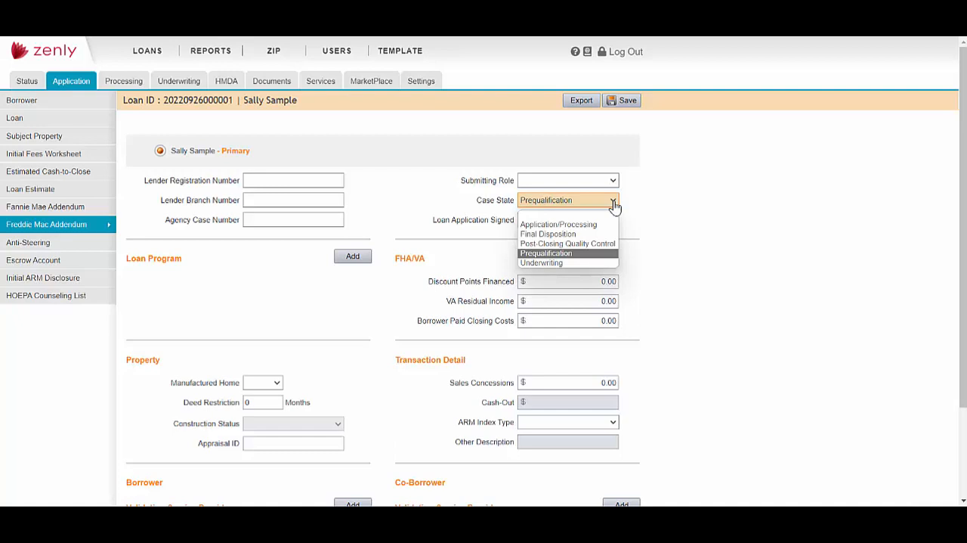
pyautogui.click(622, 203)
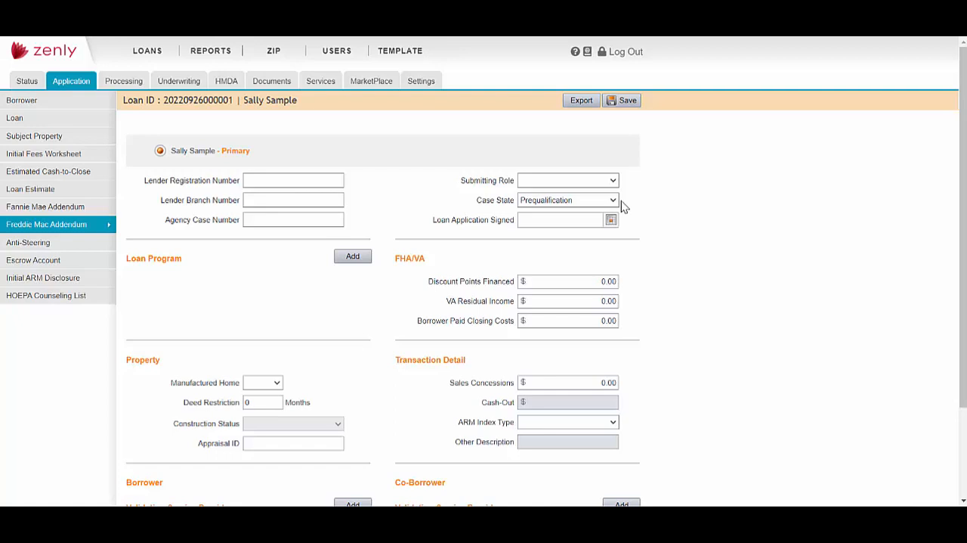
# - Examine the loan programs that can be added to the Freddie Mac Addendum, then close without adding one
pyautogui.click(356, 259)
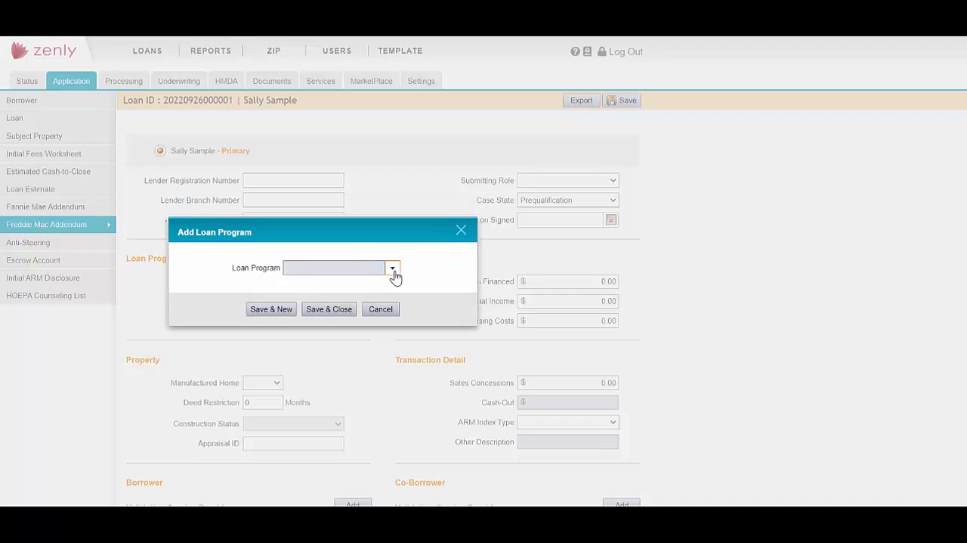
pyautogui.click(393, 271)
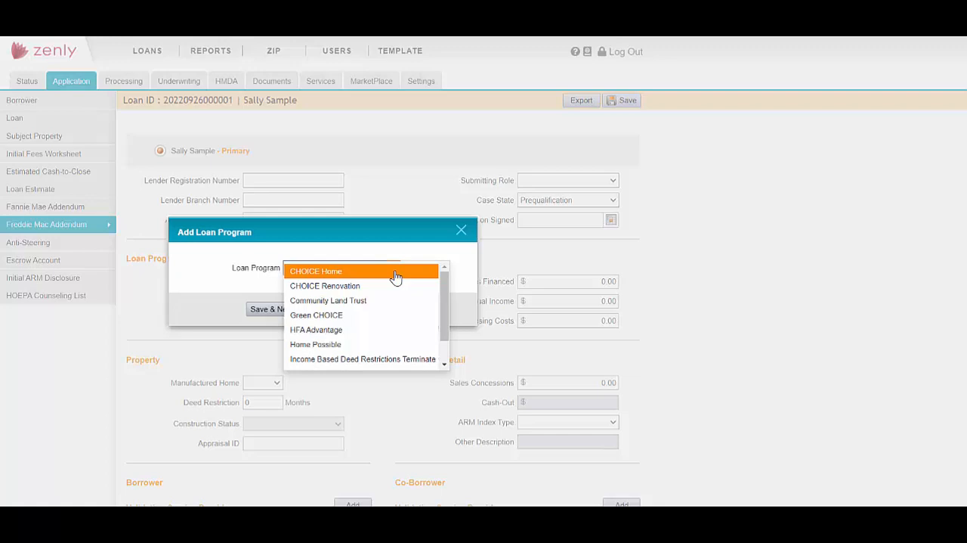
pyautogui.scroll(-1, 446, 292)
pyautogui.moveTo(444, 290)
pyautogui.mouseDown()
pyautogui.moveTo(446, 314)
pyautogui.moveTo(447, 283)
pyautogui.mouseUp()
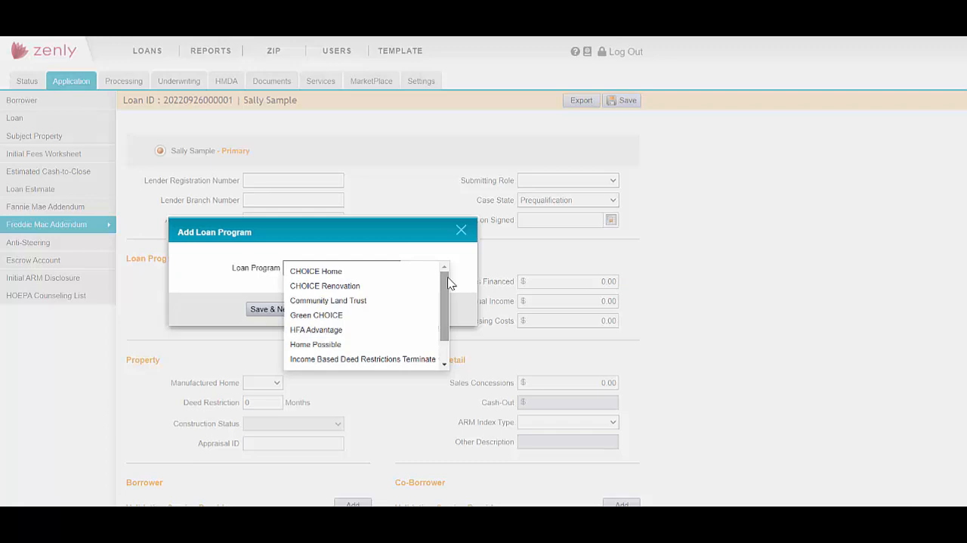
pyautogui.click(461, 232)
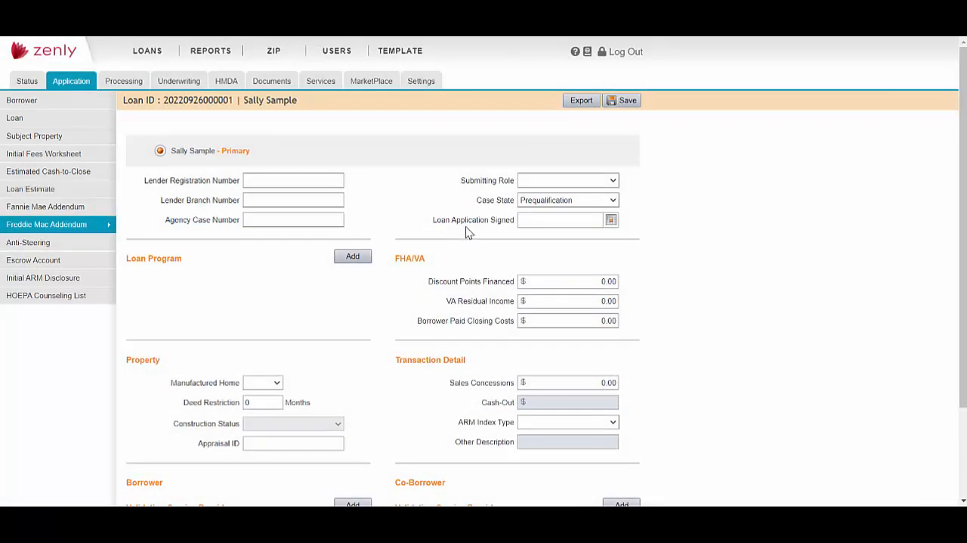
# - Save the Freddie Mac Addendum and open the Loan Product Advisor service for this loan
pyautogui.scroll(-3, 672, 278)
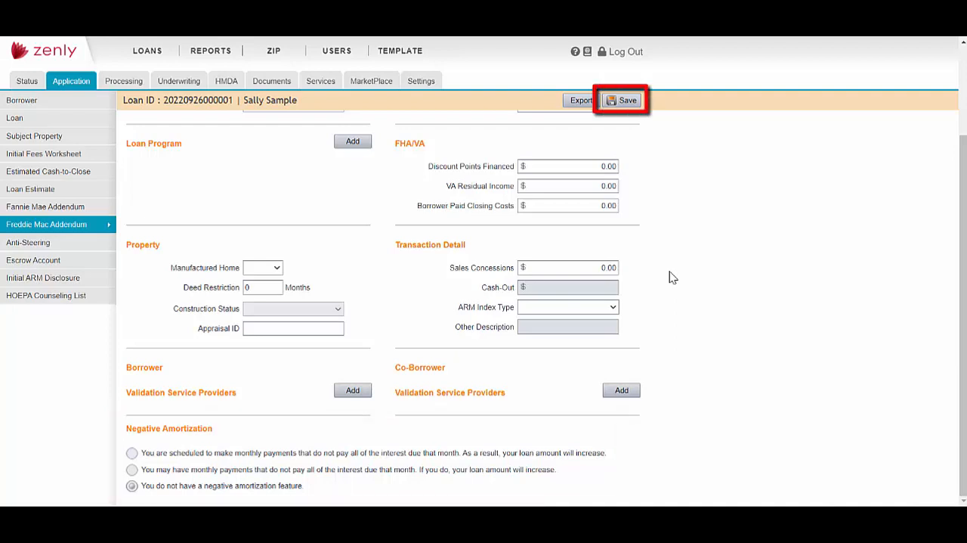
pyautogui.click(628, 103)
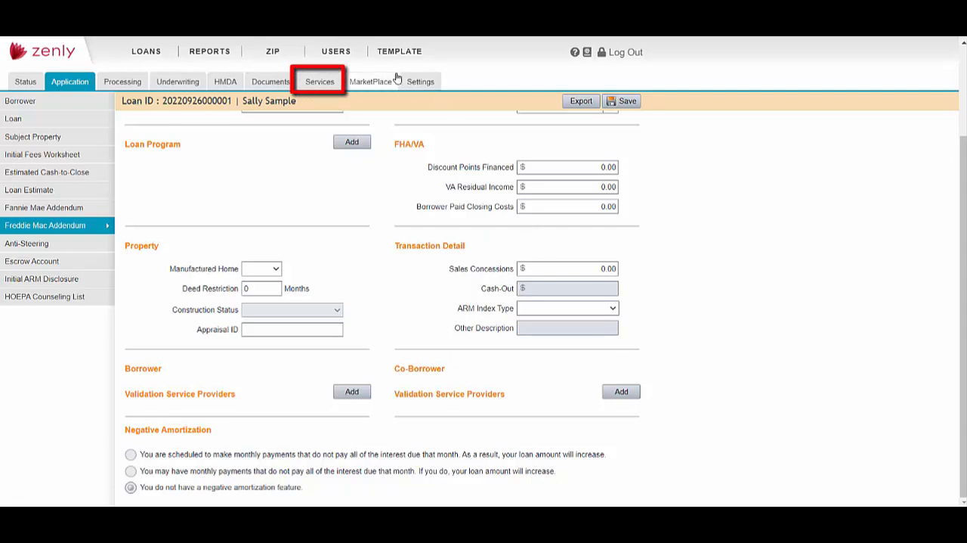
pyautogui.click(332, 83)
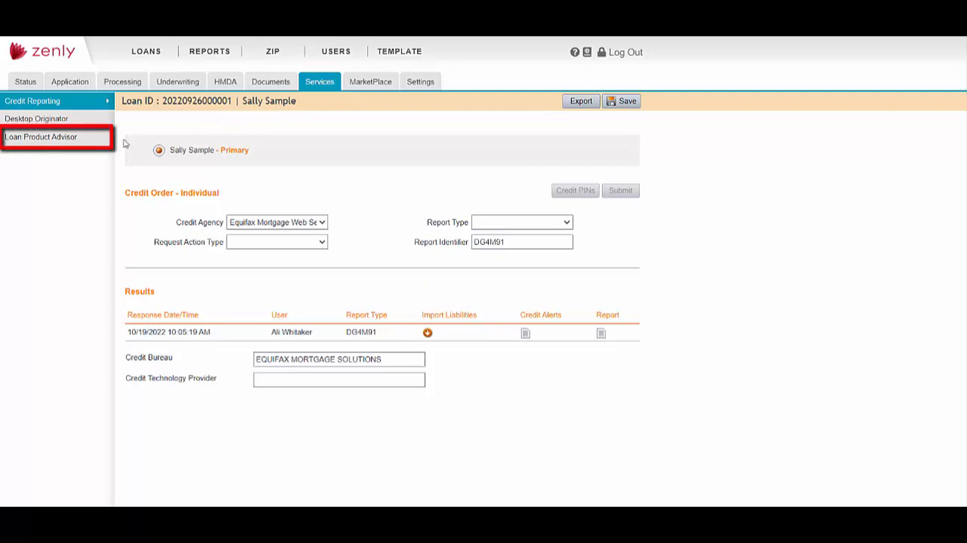
pyautogui.click(72, 139)
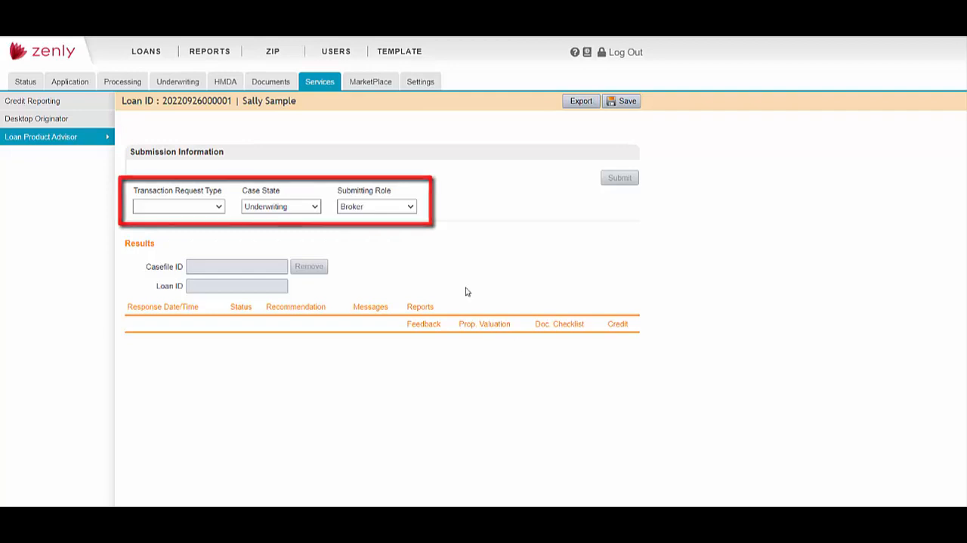
# - Submit the loan to Loan Product Advisor with the Underwriting & Credit transaction request type and refresh for the results
pyautogui.click(218, 207)
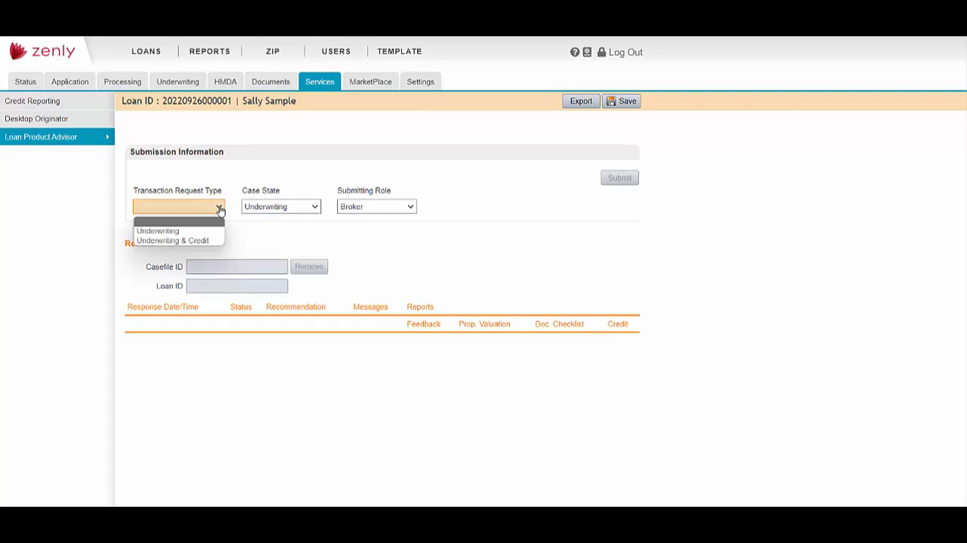
pyautogui.click(214, 240)
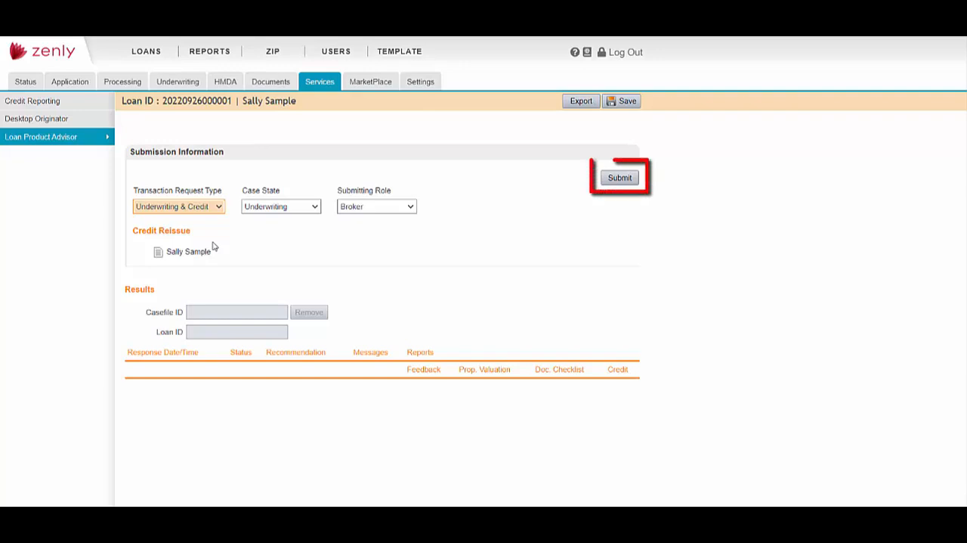
pyautogui.click(616, 178)
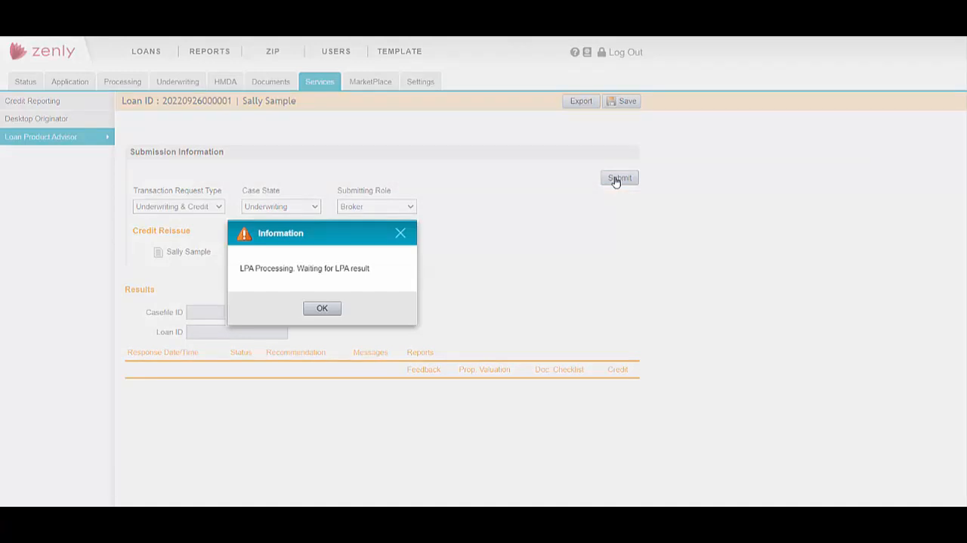
pyautogui.click(323, 310)
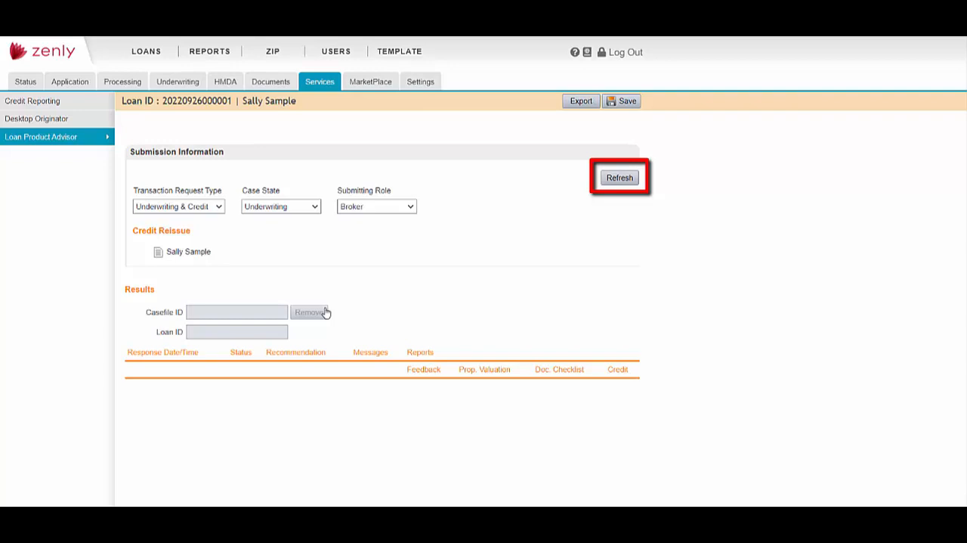
pyautogui.click(626, 181)
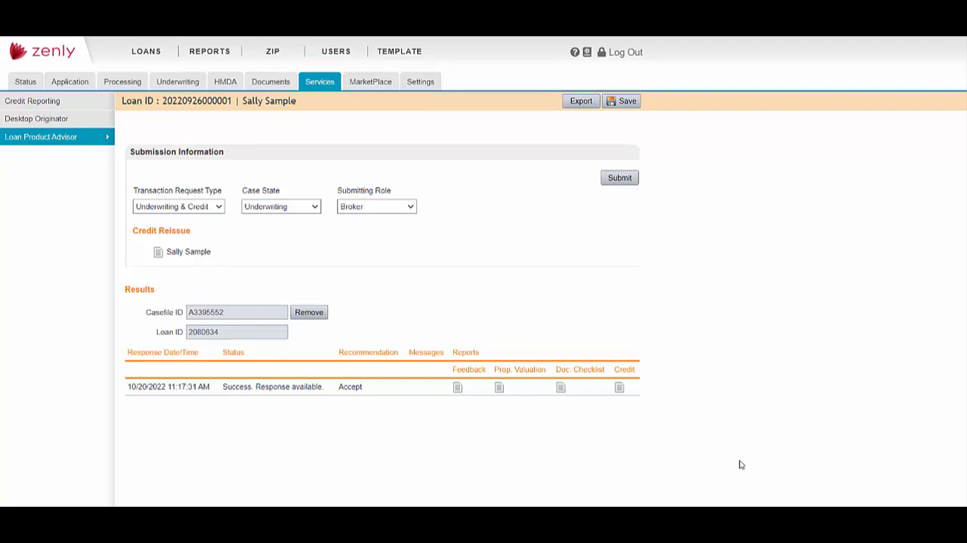
# - Clear the borrower's declaration answers on primary residence, community property state and ownership interest in the last three years, and save the application
pyautogui.click(69, 84)
pyautogui.scroll(-5, 717, 302)
pyautogui.scroll(-15, 718, 305)
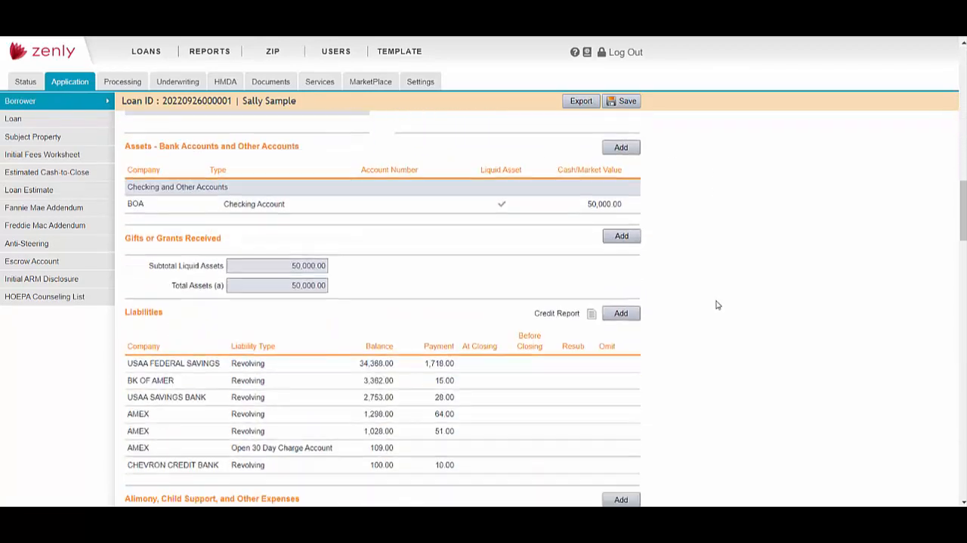
pyautogui.scroll(-3, 718, 305)
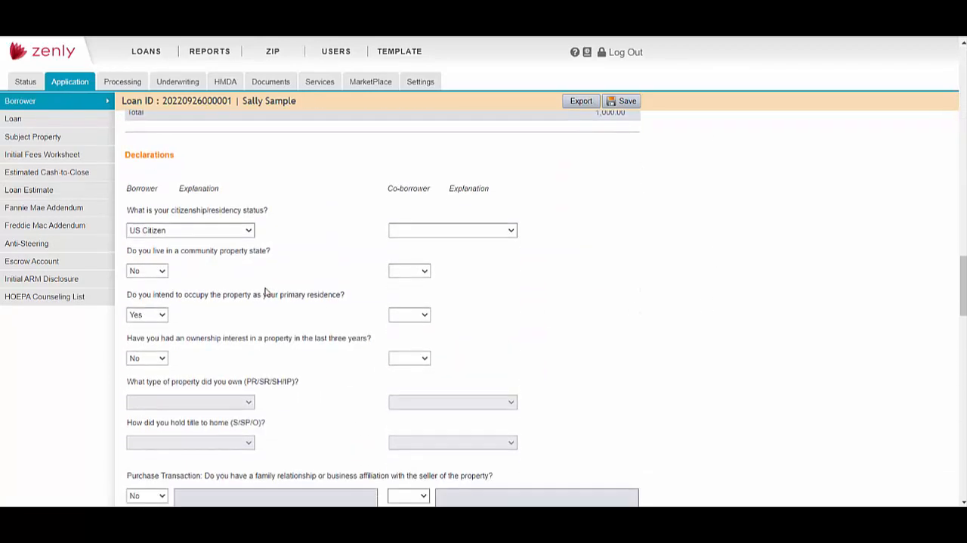
pyautogui.click(161, 318)
pyautogui.click(158, 328)
pyautogui.click(159, 273)
pyautogui.click(151, 281)
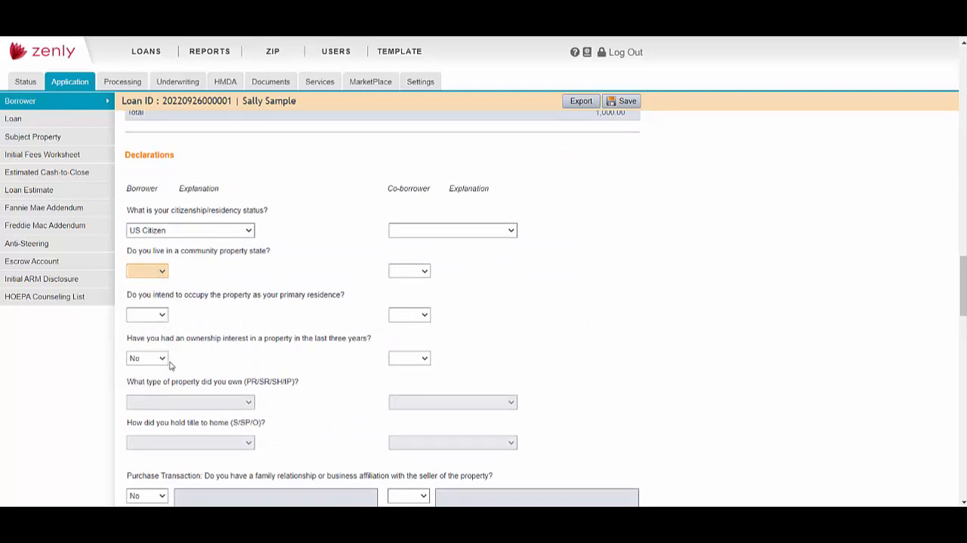
pyautogui.click(162, 359)
pyautogui.click(162, 374)
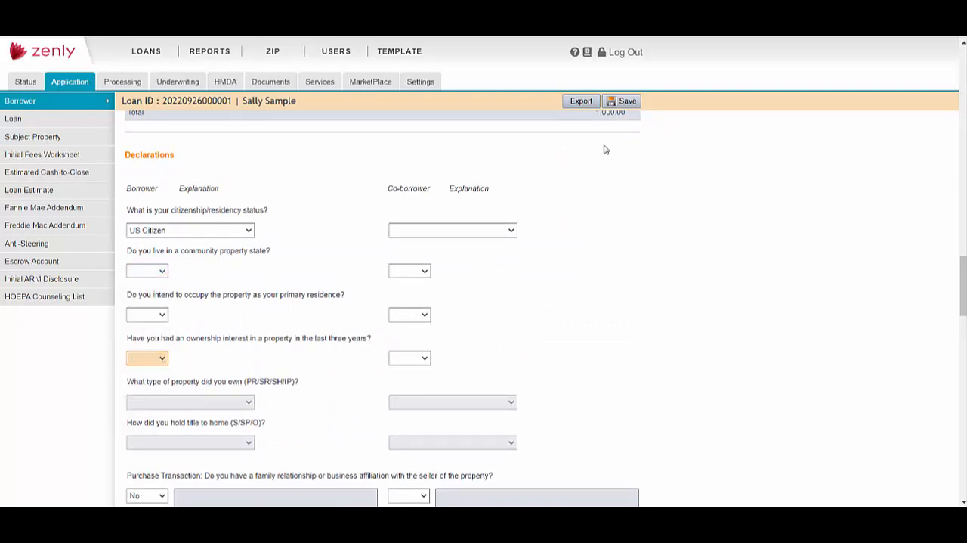
pyautogui.click(628, 103)
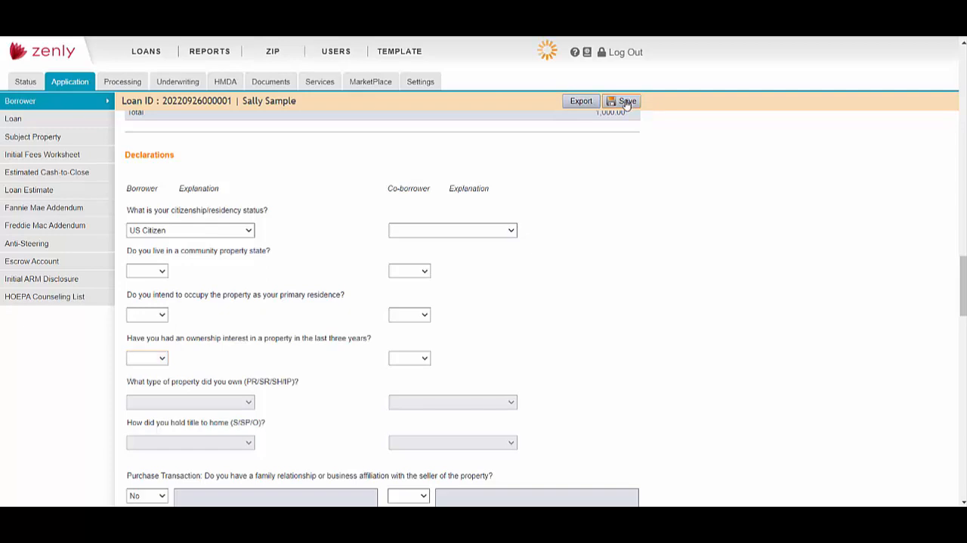
# - Remove the existing casefile ID from the Loan Product Advisor results and submit the loan again
pyautogui.click(327, 86)
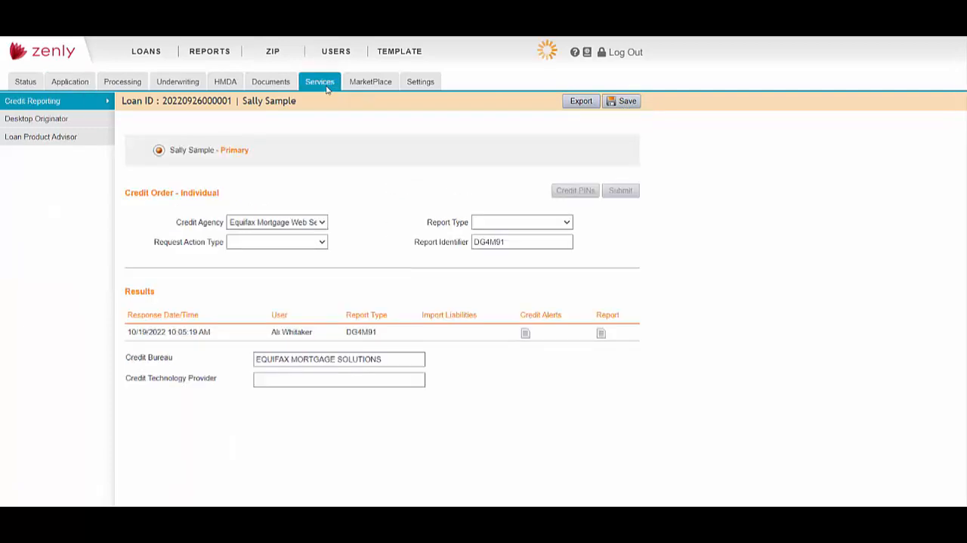
pyautogui.click(76, 138)
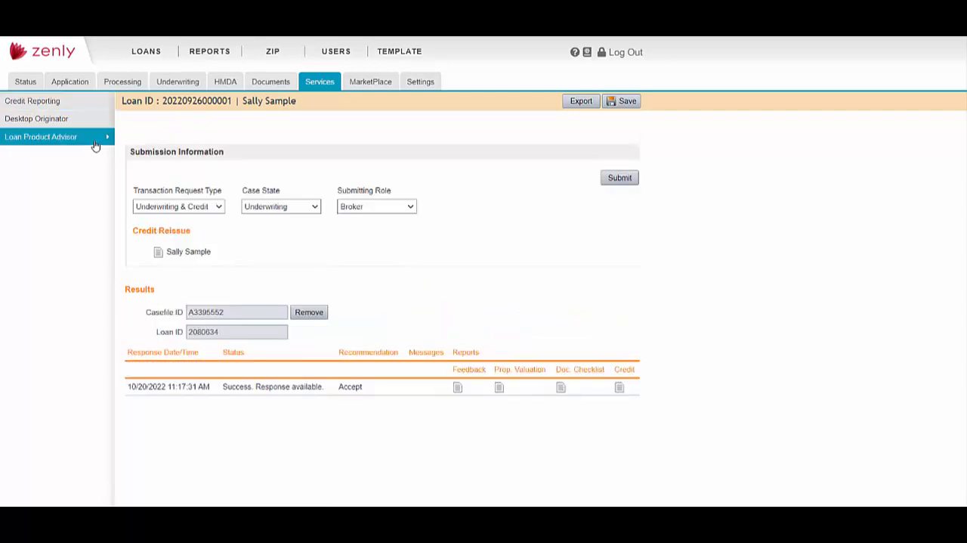
pyautogui.click(310, 313)
pyautogui.click(300, 343)
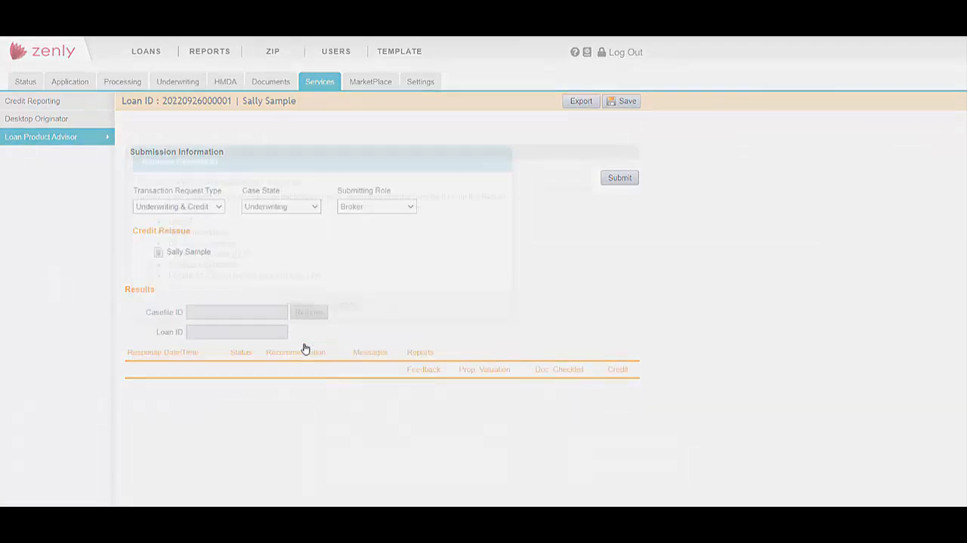
pyautogui.click(615, 184)
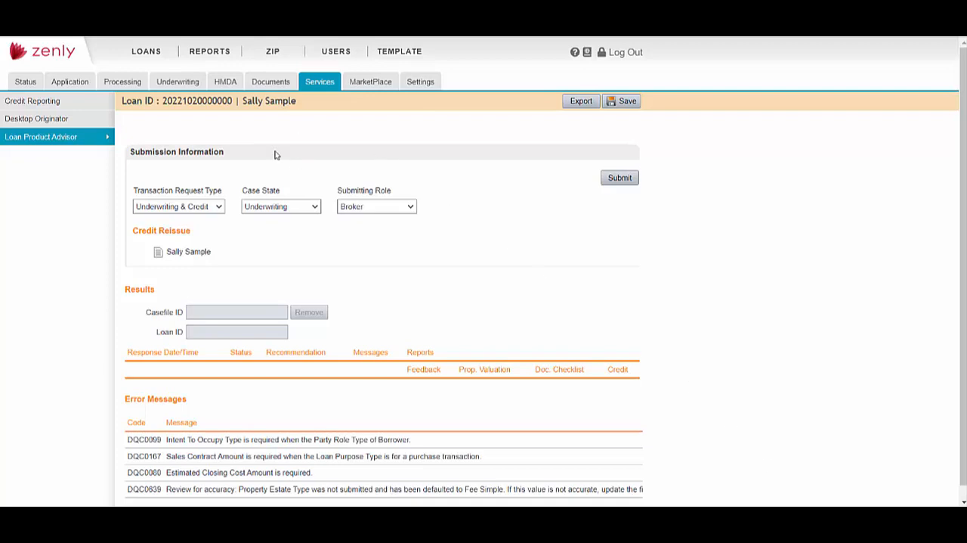
# - Replace the borrower's SSN/Tax ID in the loan application and save the change
pyautogui.click(86, 84)
pyautogui.moveTo(308, 402); pyautogui.dragTo(202, 408)
pyautogui.write('222-22-2222')
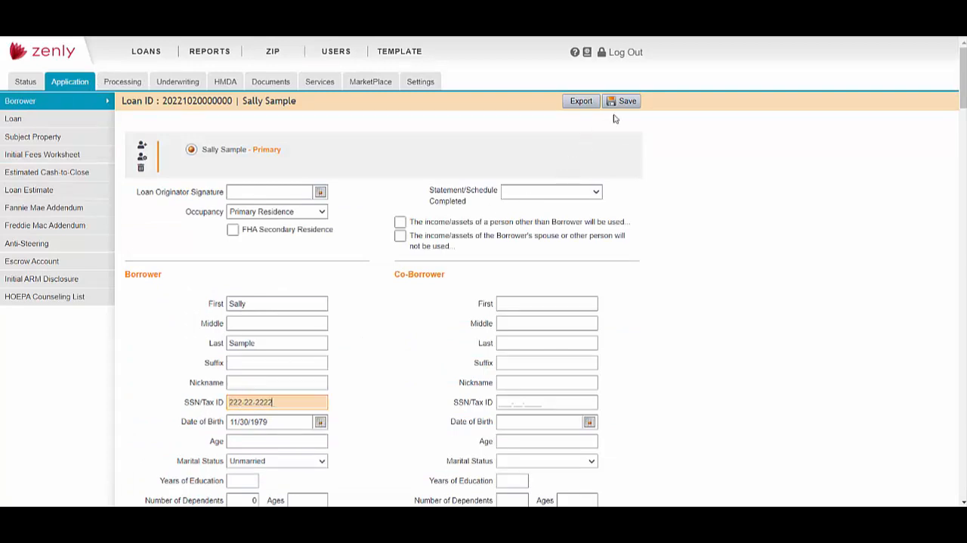
pyautogui.click(630, 102)
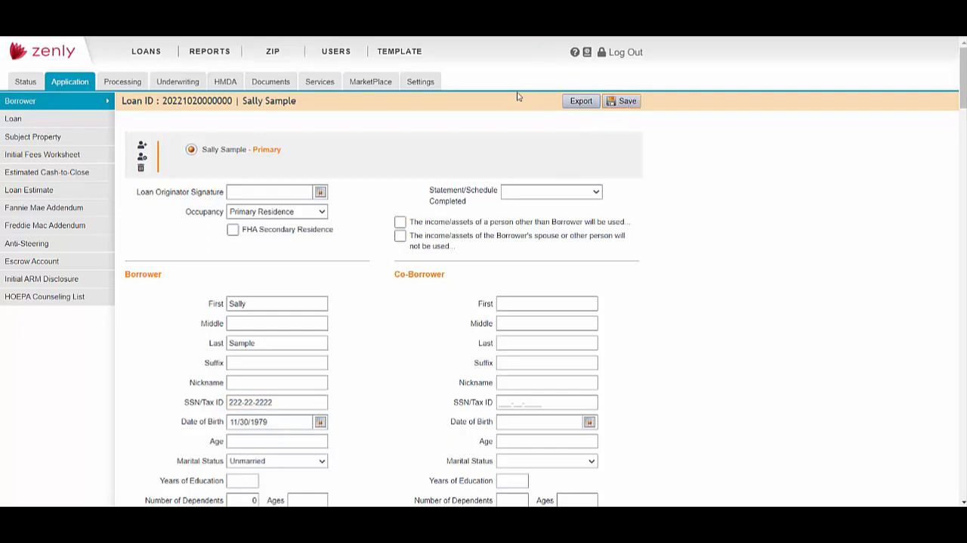
# - Resubmit the loan to Loan Product Advisor, refreshing for the response, and open the messages of the new result
pyautogui.click(317, 83)
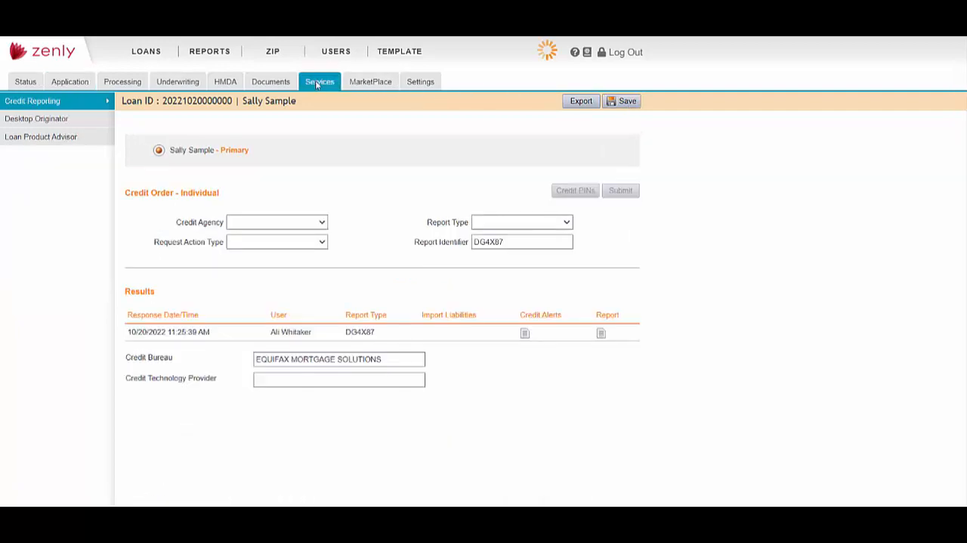
pyautogui.click(56, 144)
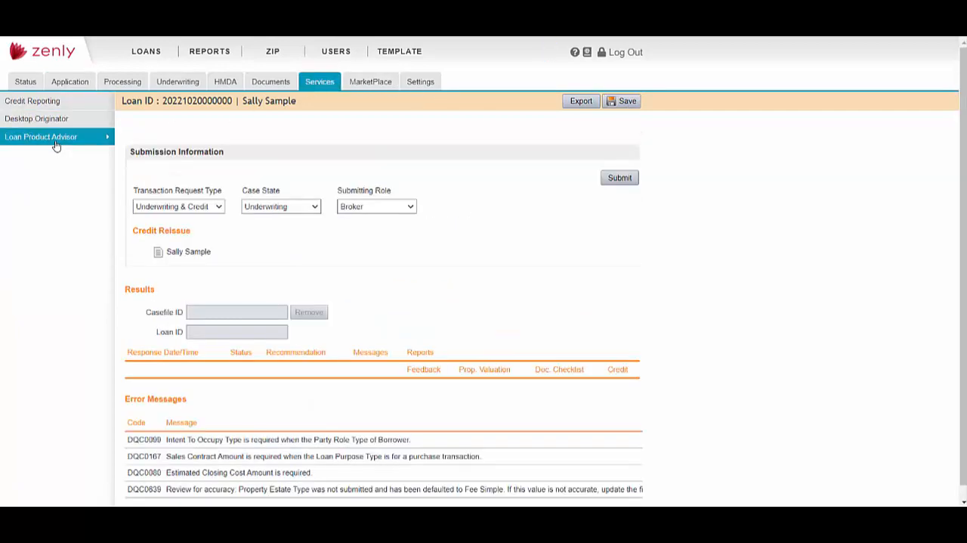
pyautogui.click(616, 181)
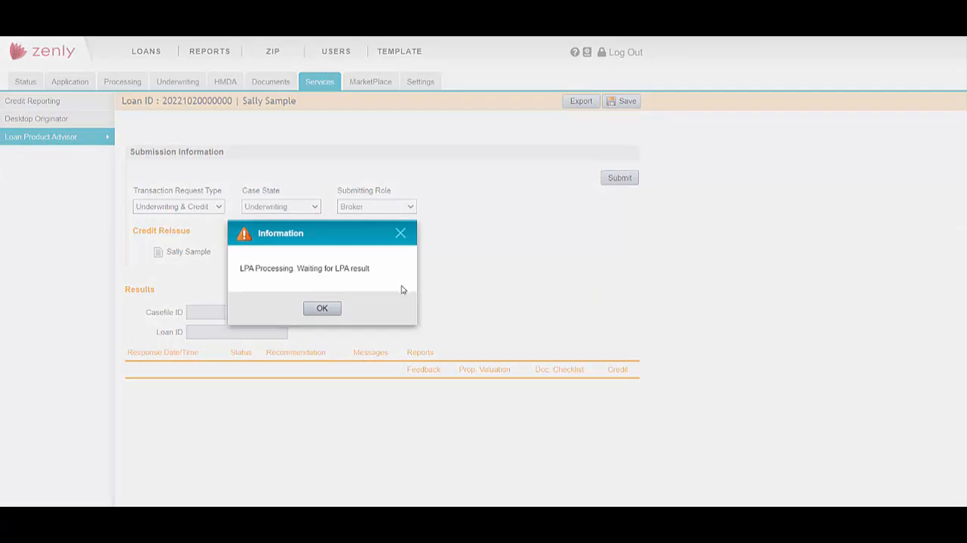
pyautogui.click(325, 313)
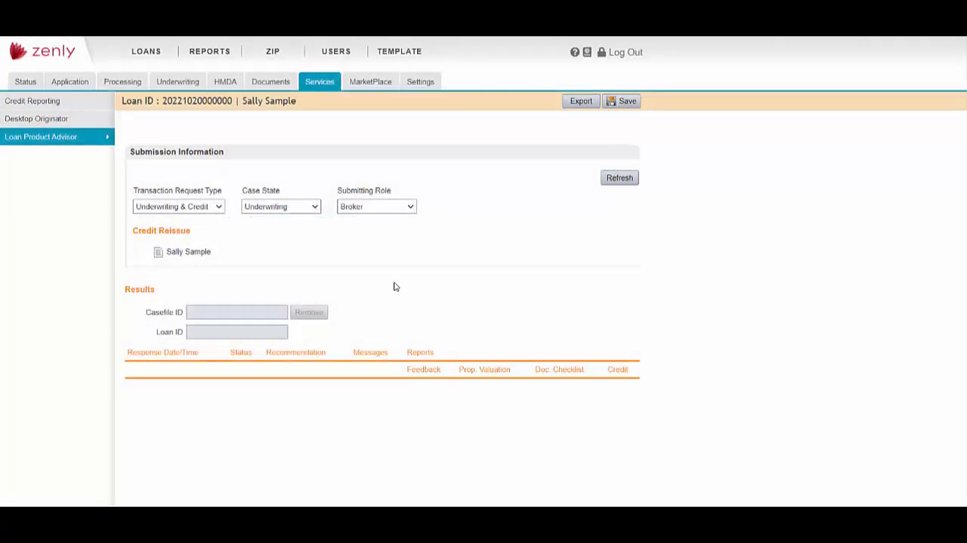
pyautogui.click(619, 180)
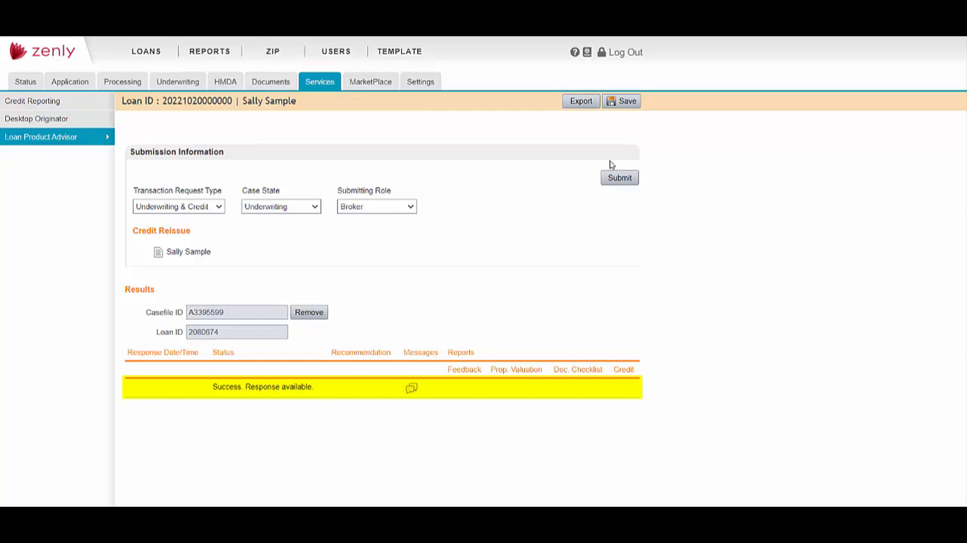
pyautogui.click(412, 390)
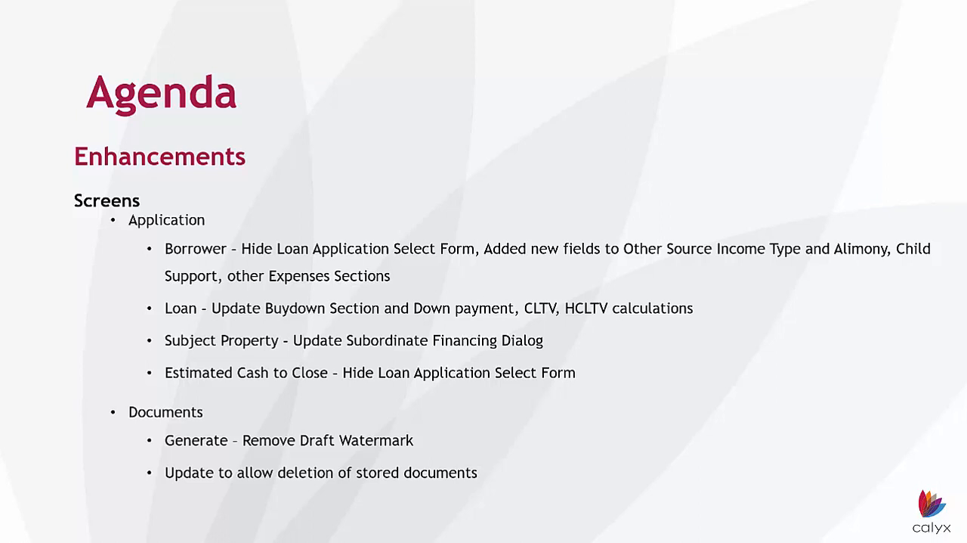
pyautogui.click(793, 487)
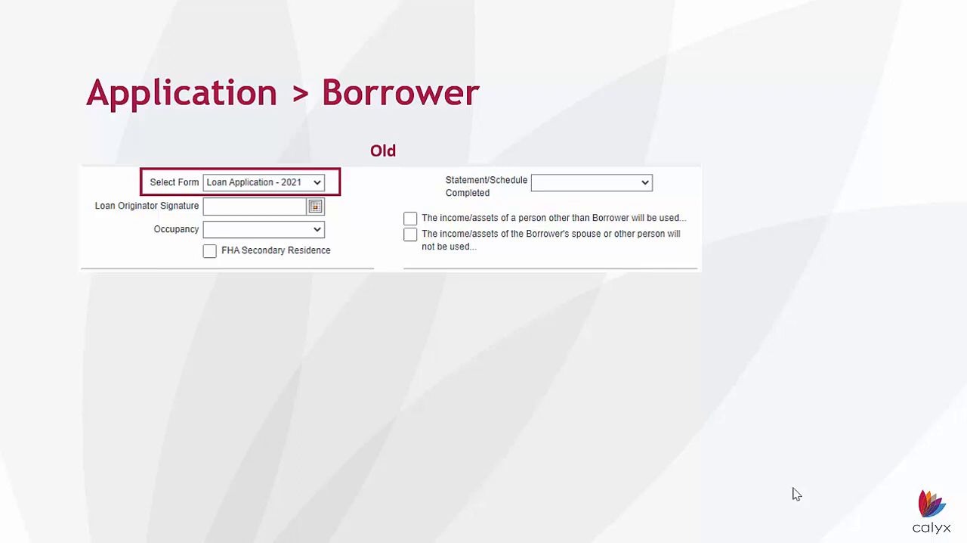
pyautogui.press('Left')
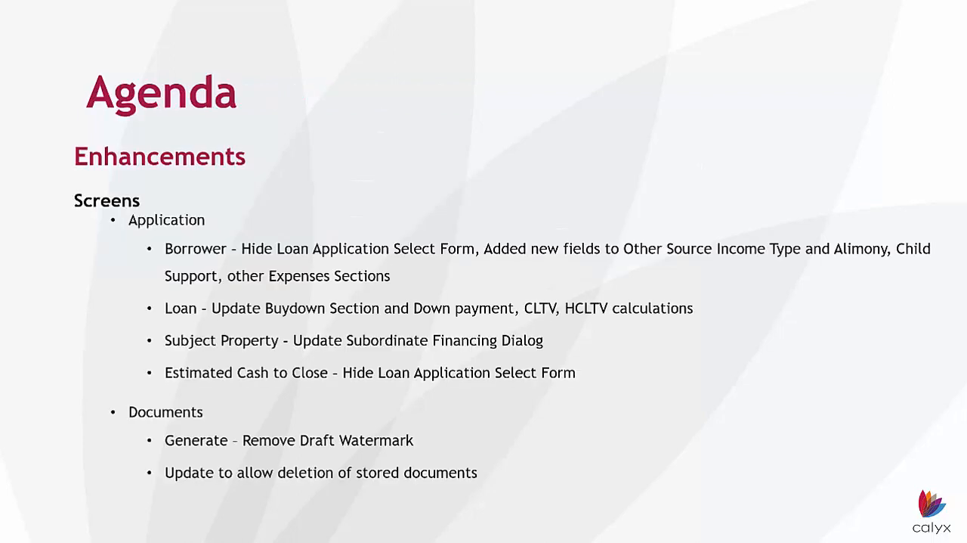
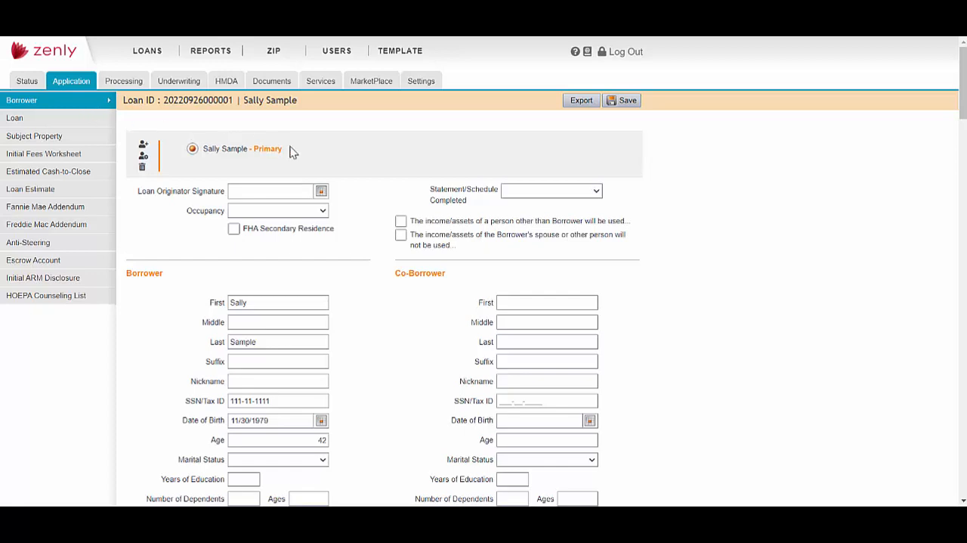
# - Review the source options for Other Source income in the primary borrower's income entry form, and close it without adding income
pyautogui.scroll(-2, 717, 332)
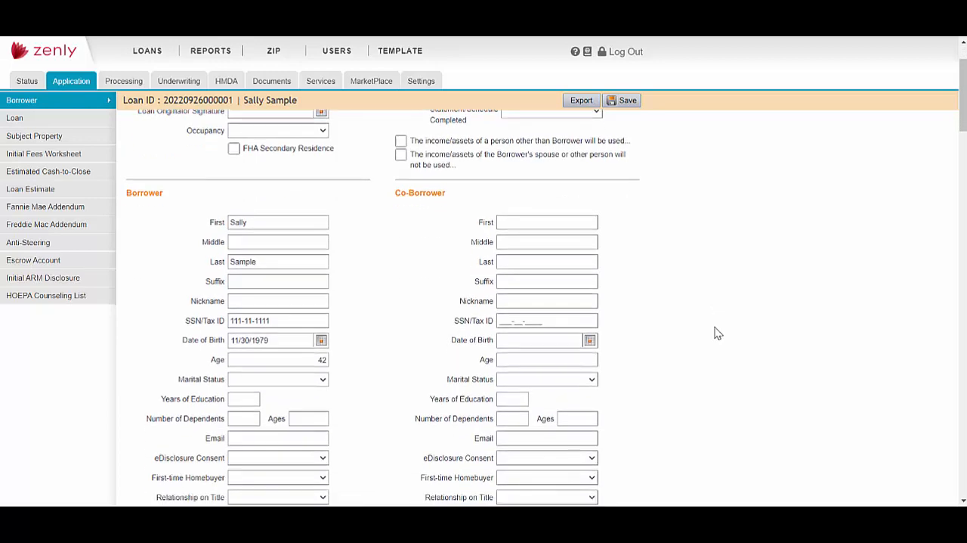
pyautogui.scroll(-12, 717, 333)
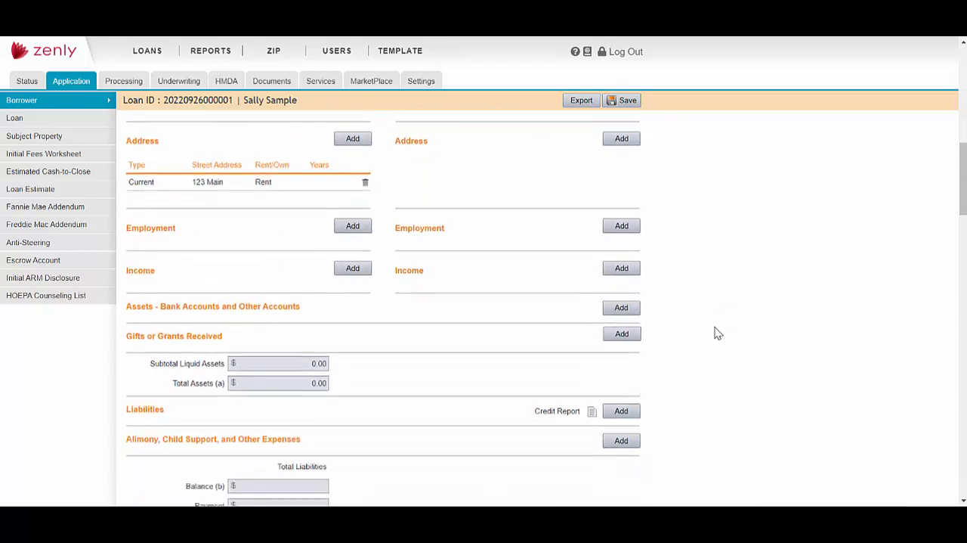
pyautogui.scroll(-1, 717, 333)
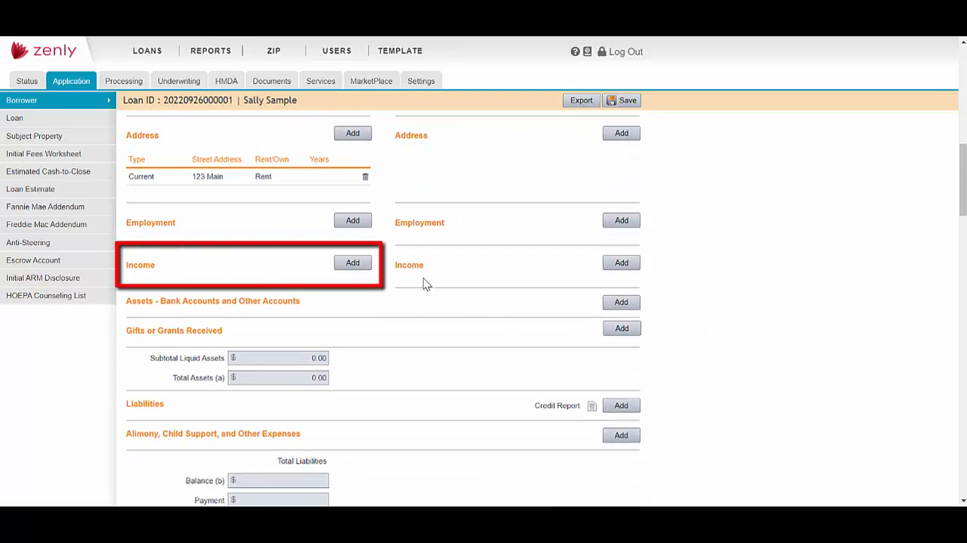
pyautogui.click(356, 263)
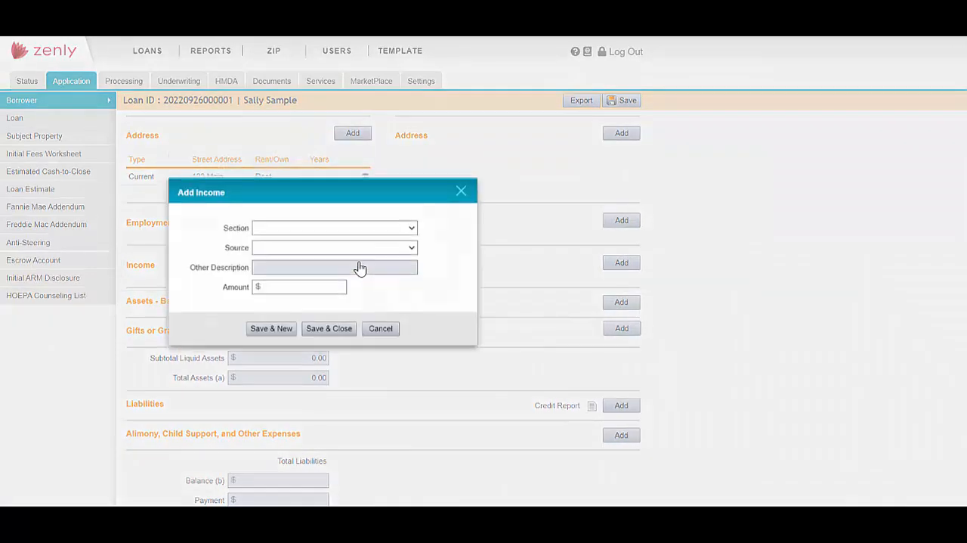
pyautogui.click(413, 243)
pyautogui.click(412, 261)
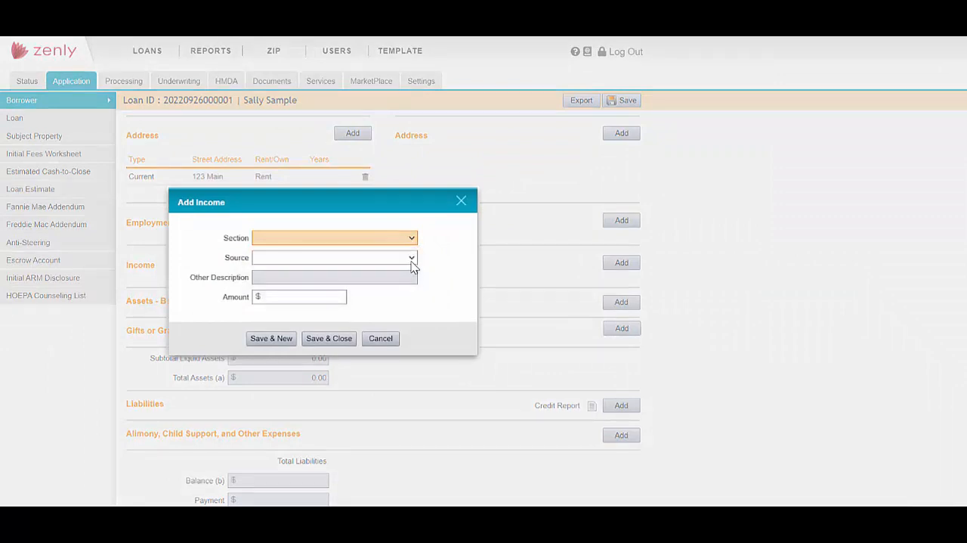
pyautogui.click(412, 259)
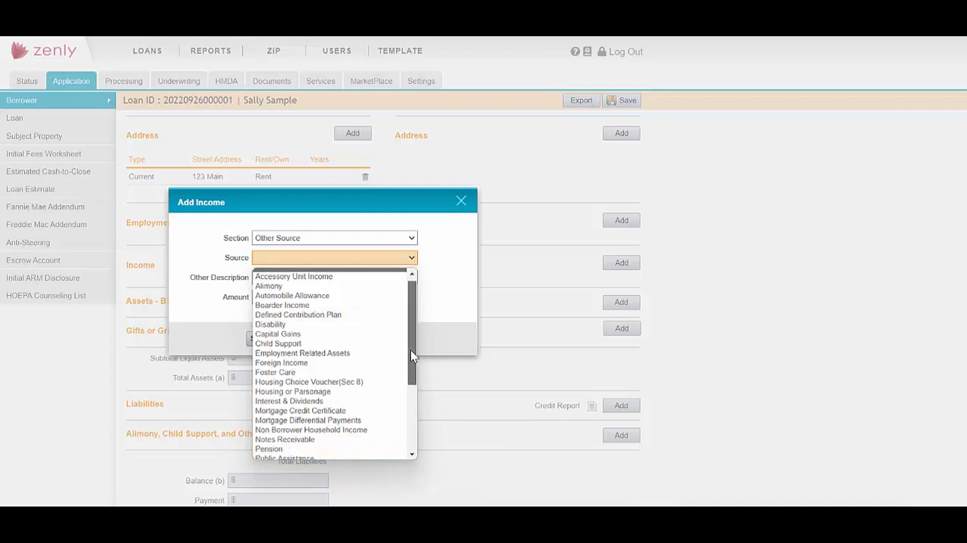
pyautogui.moveTo(411, 349); pyautogui.dragTo(414, 435)
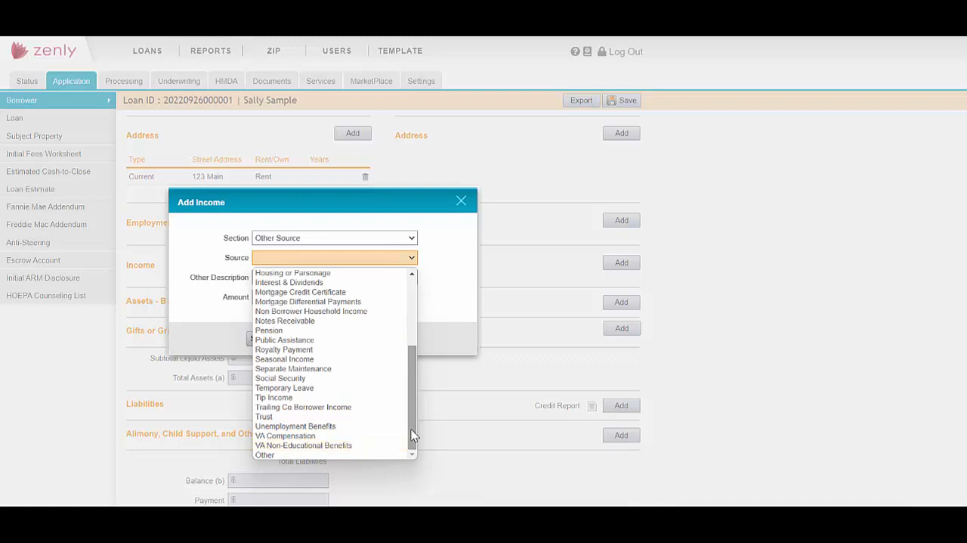
pyautogui.click(443, 310)
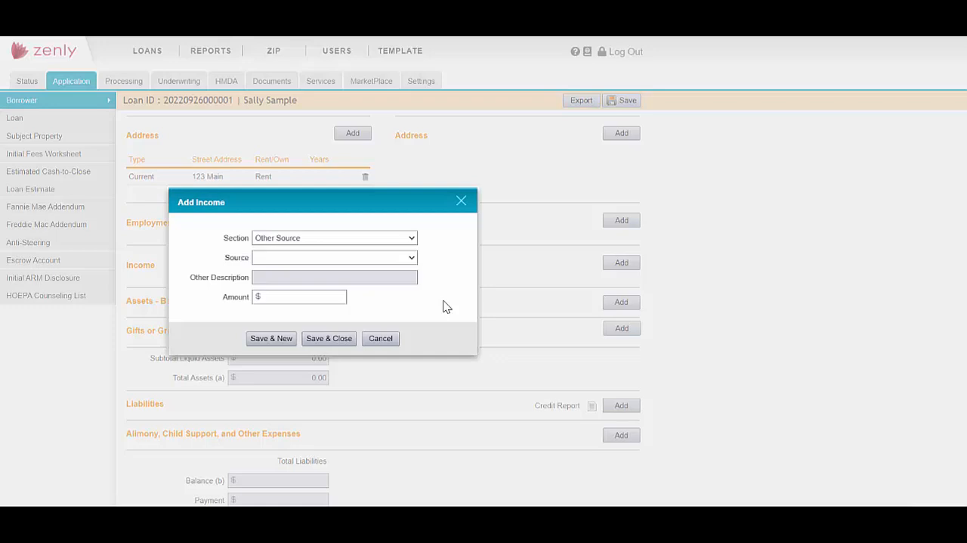
pyautogui.click(461, 198)
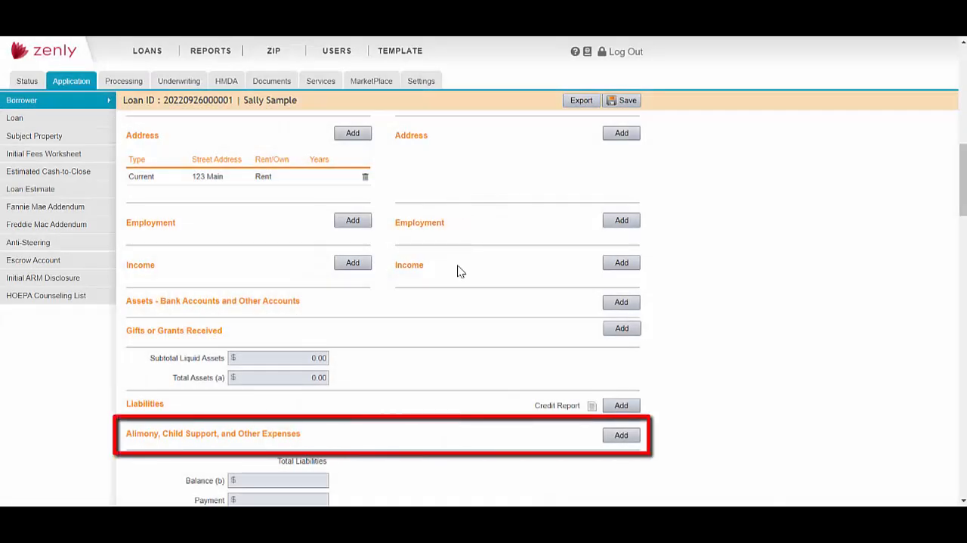
# - Check the borrower choices in a new alimony, child support or other expense entry, and close it without saving
pyautogui.click(636, 438)
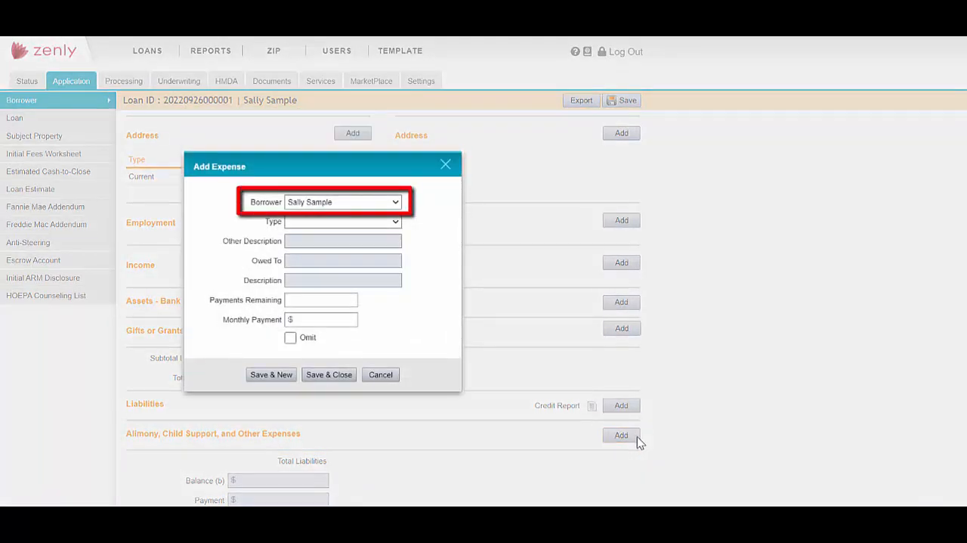
pyautogui.click(396, 203)
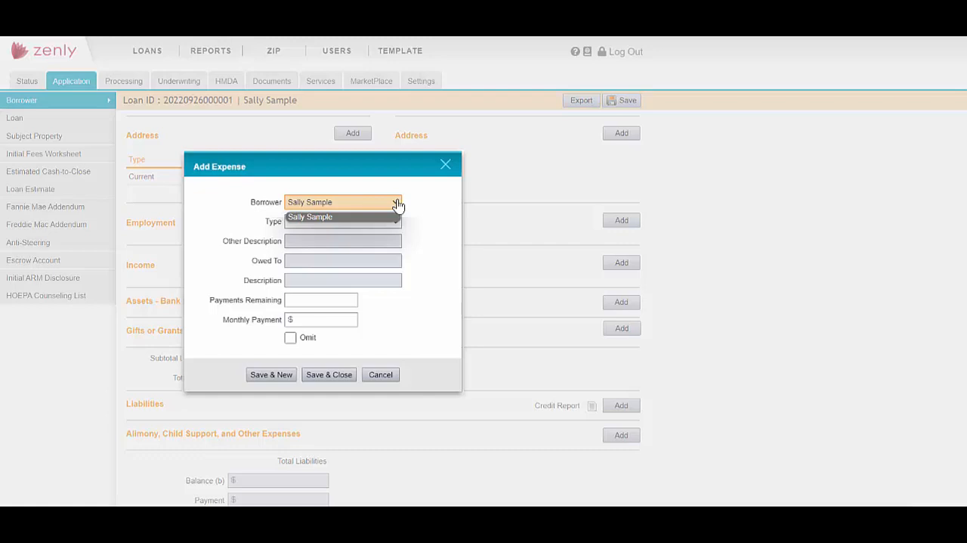
pyautogui.click(397, 204)
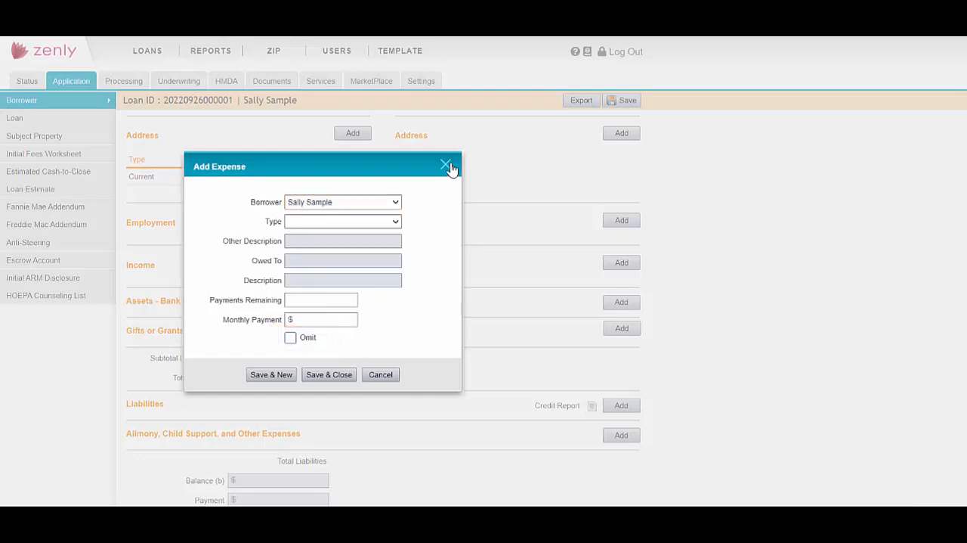
pyautogui.click(447, 165)
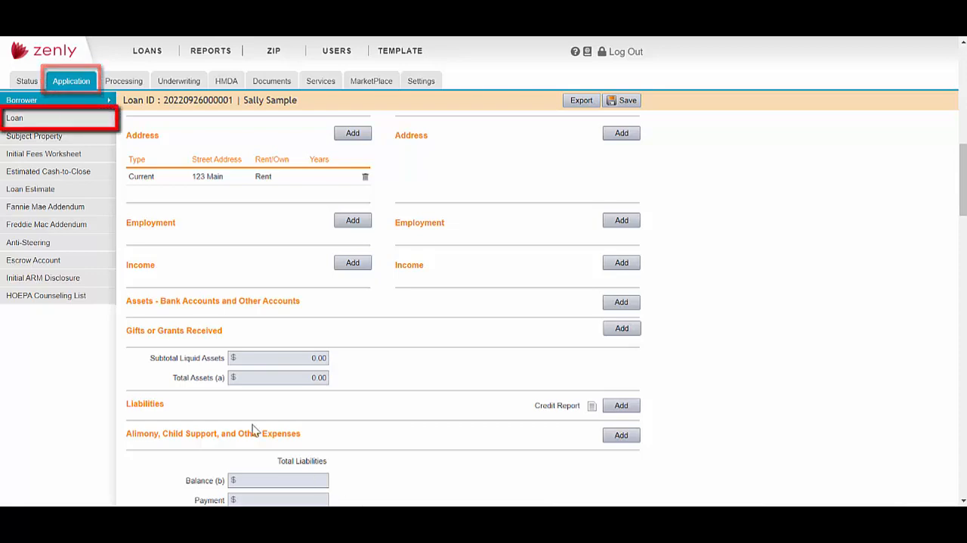
# - Set the sales price in the loan's note details to 100,000.00
pyautogui.click(26, 121)
pyautogui.scroll(-3, 727, 358)
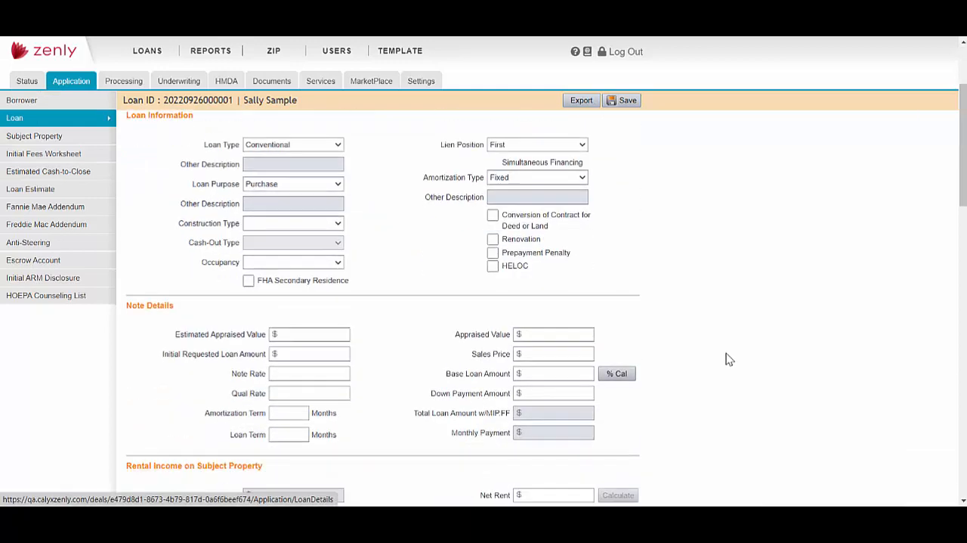
pyautogui.scroll(-2, 727, 359)
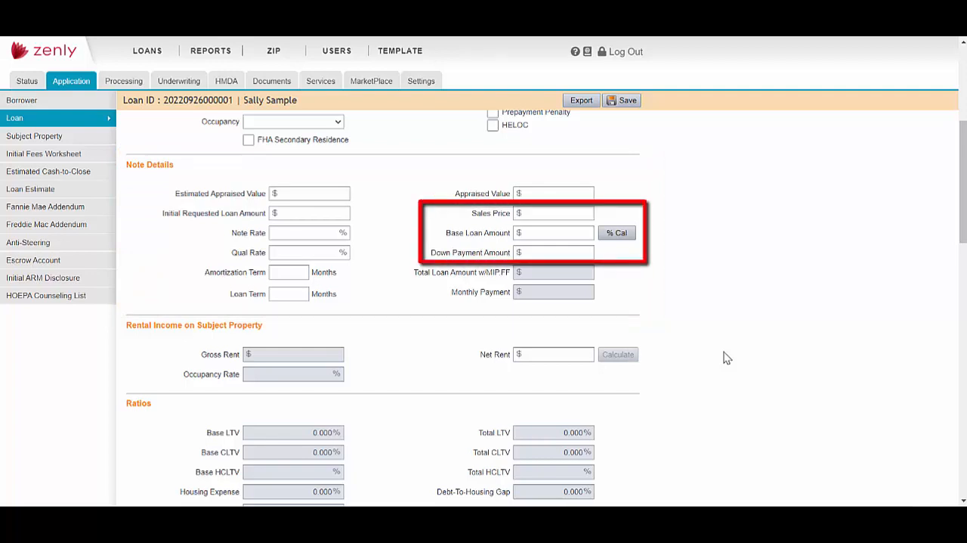
pyautogui.click(549, 212)
pyautogui.write('100000')
pyautogui.press('Tab')
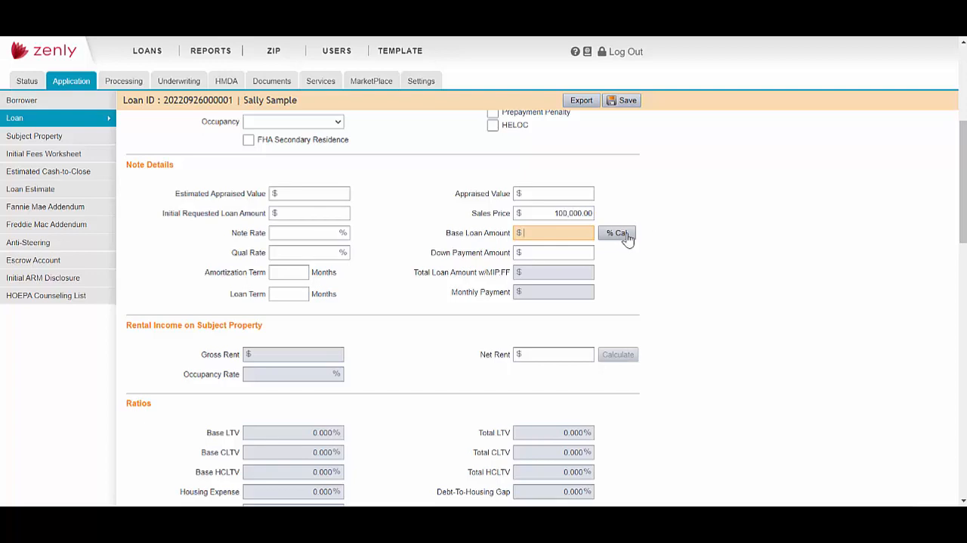
# - Calculate the base loan amount from a 20% down payment
pyautogui.click(618, 233)
pyautogui.click(378, 269)
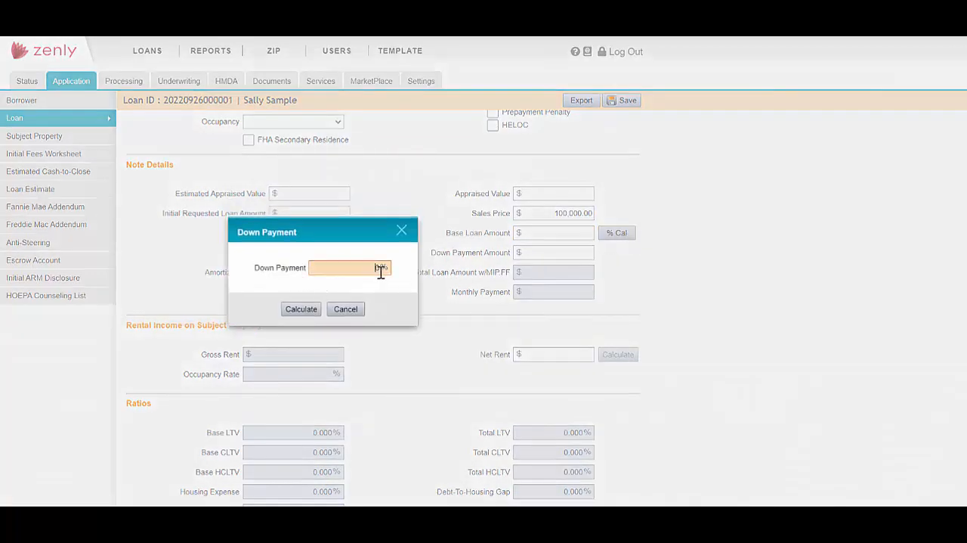
pyautogui.write('20')
pyautogui.click(304, 310)
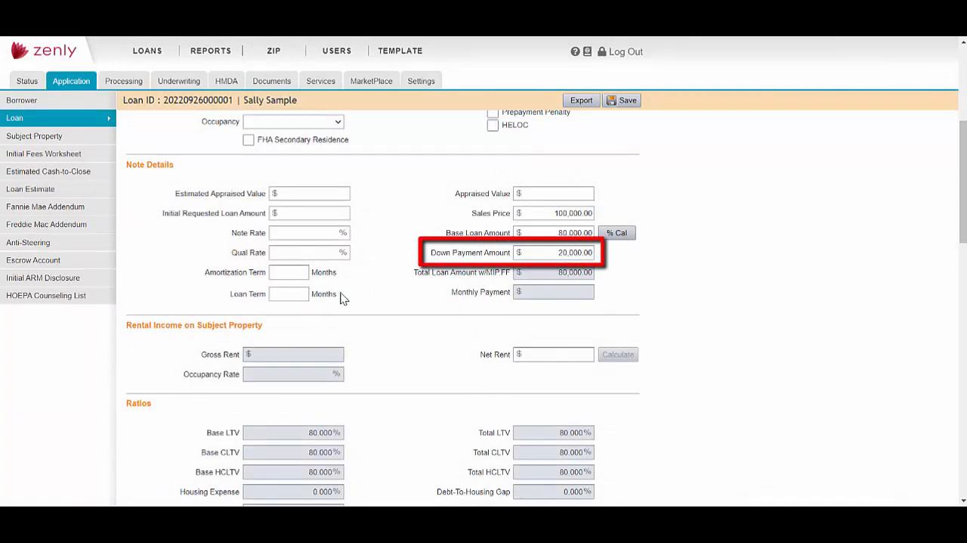
# - Change the down payment amount in the note details to 10,000.00 so the base loan amount recalculates
pyautogui.click(557, 254)
pyautogui.press('BackSpace')
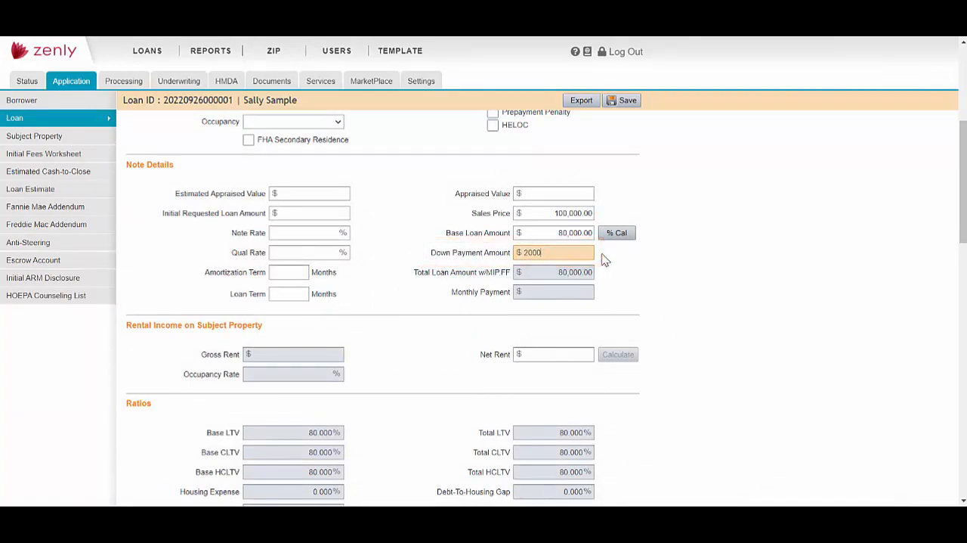
pyautogui.press('BackSpace')
pyautogui.press('BackSpace')
pyautogui.press('BackSpace')
pyautogui.press('BackSpace')
pyautogui.write('10000')
pyautogui.press('Tab')
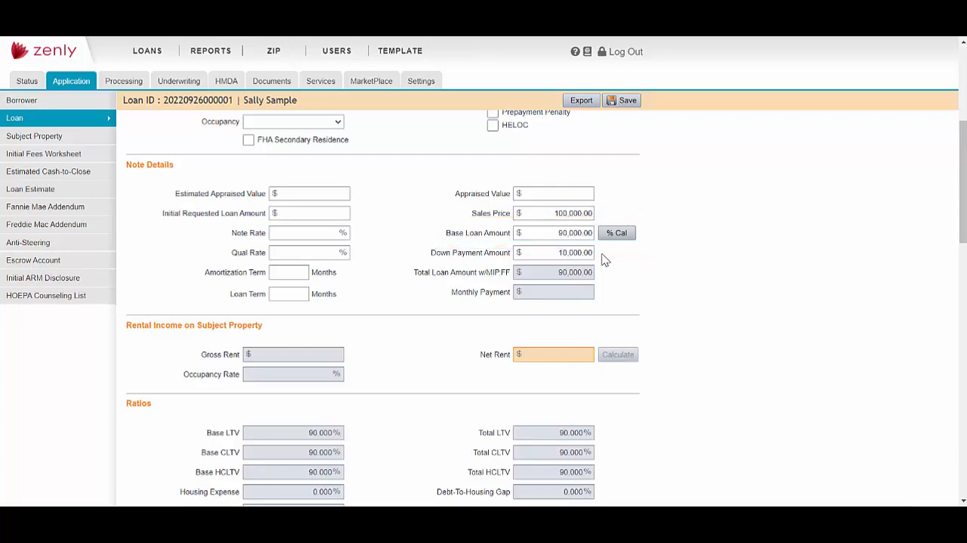
# - Examine the Affordable Loan and Deferred First 5 Years options in the subject property's subordinate financing form, and close it unsaved
pyautogui.scroll(-4, 658, 288)
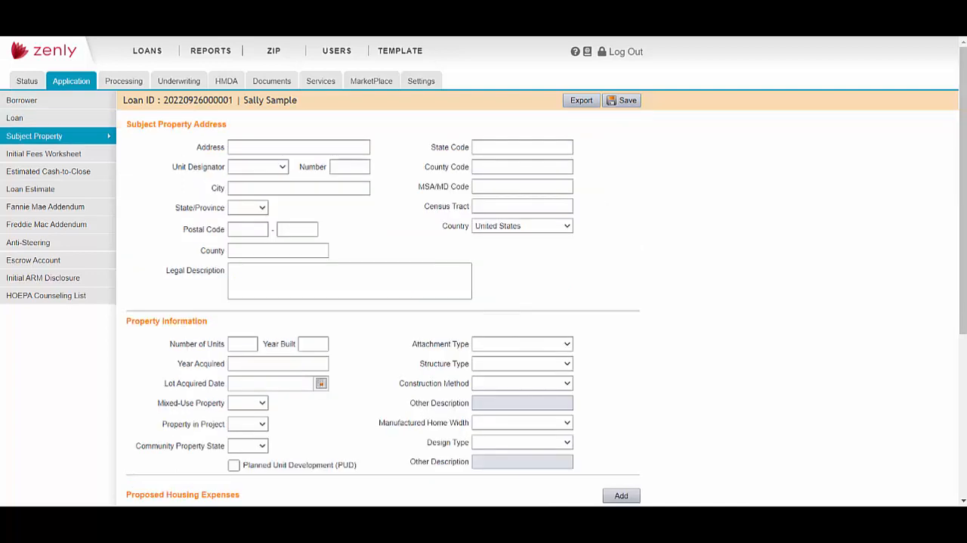
pyautogui.scroll(-3, 793, 323)
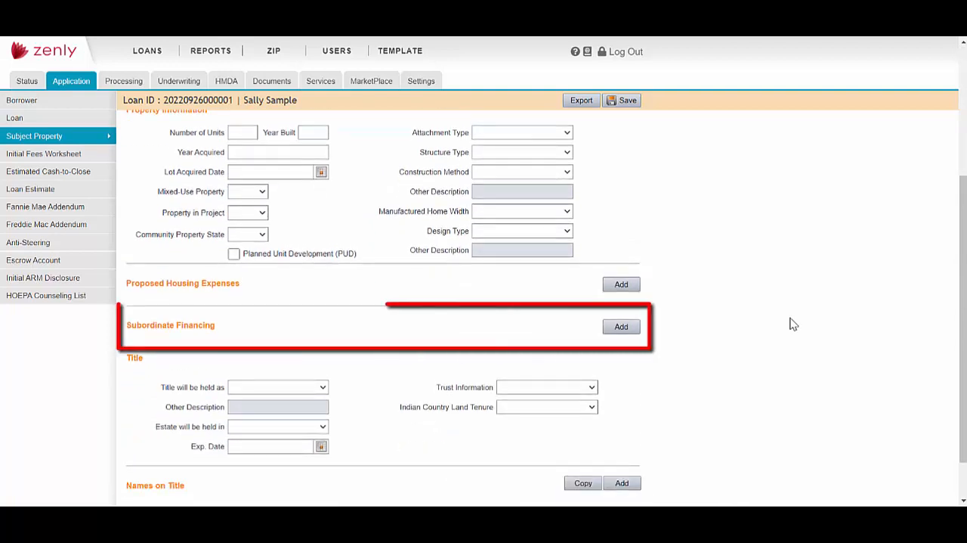
pyautogui.click(622, 327)
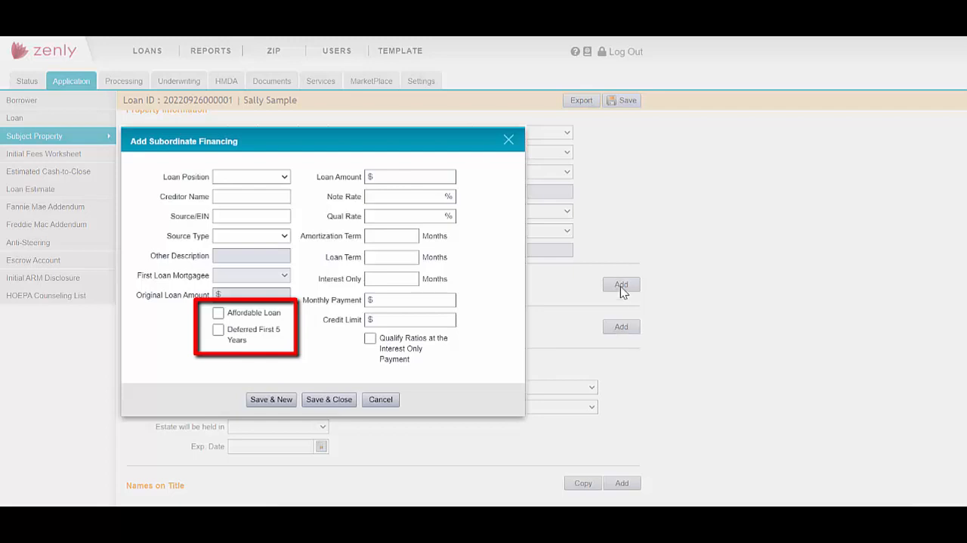
pyautogui.click(509, 140)
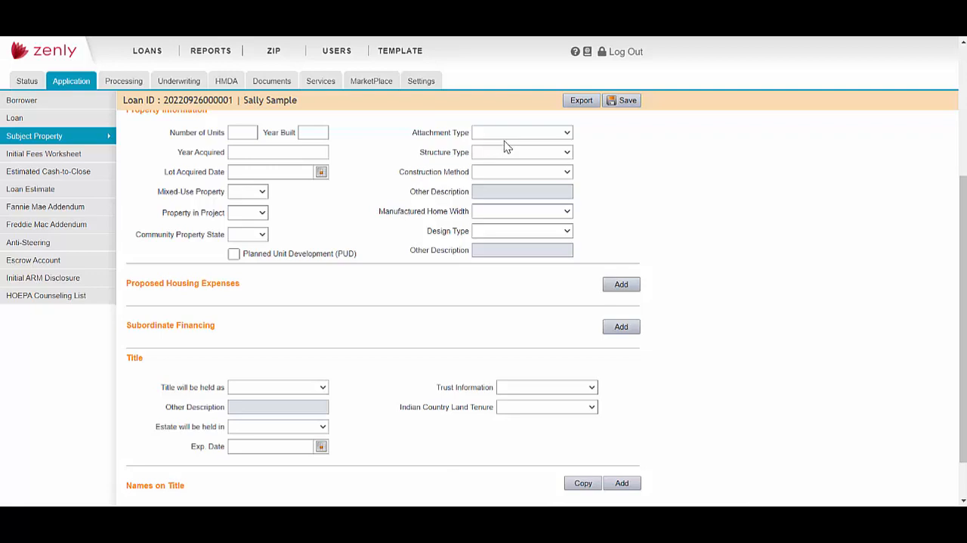
# - Select the Borrower Signature Authorization (Bor) from the Application documents for generation and preview it
pyautogui.click(273, 83)
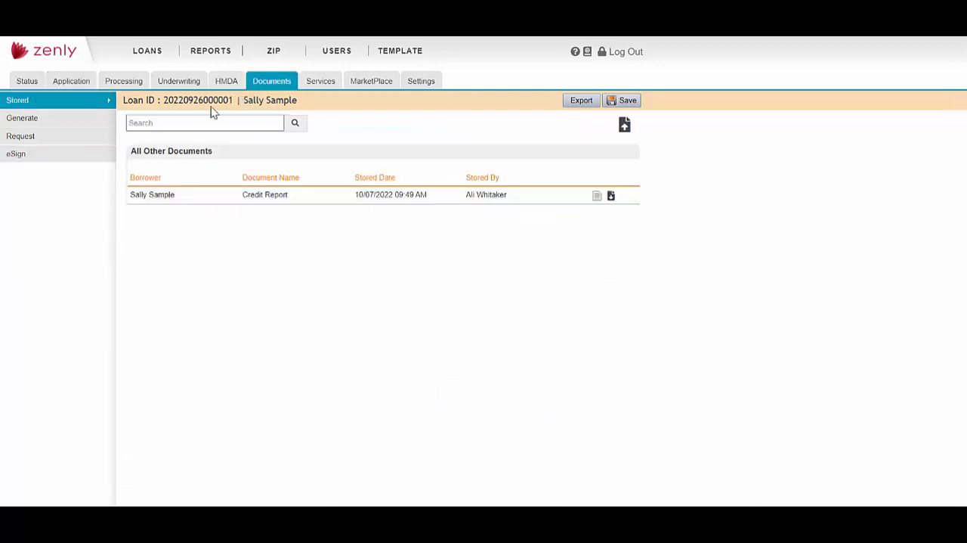
pyautogui.click(57, 127)
pyautogui.click(239, 204)
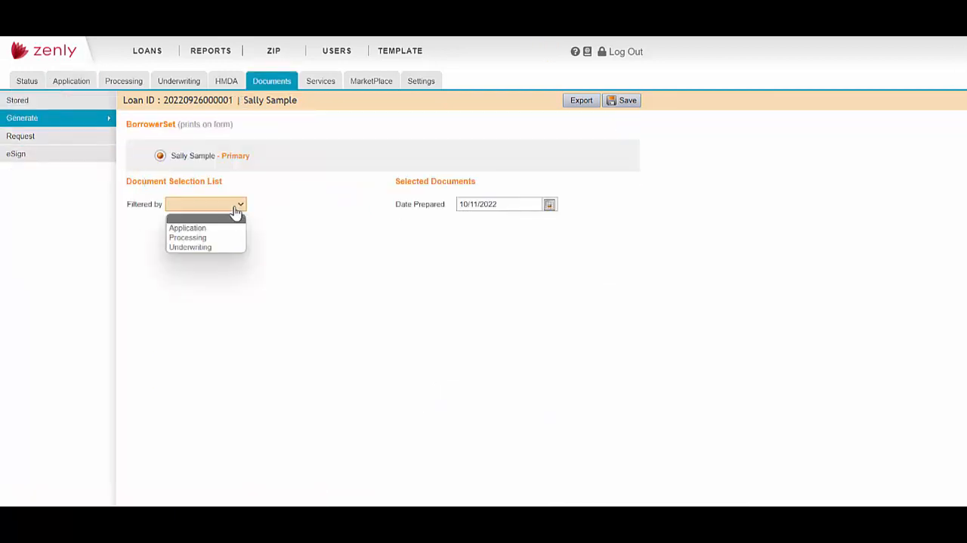
pyautogui.click(233, 235)
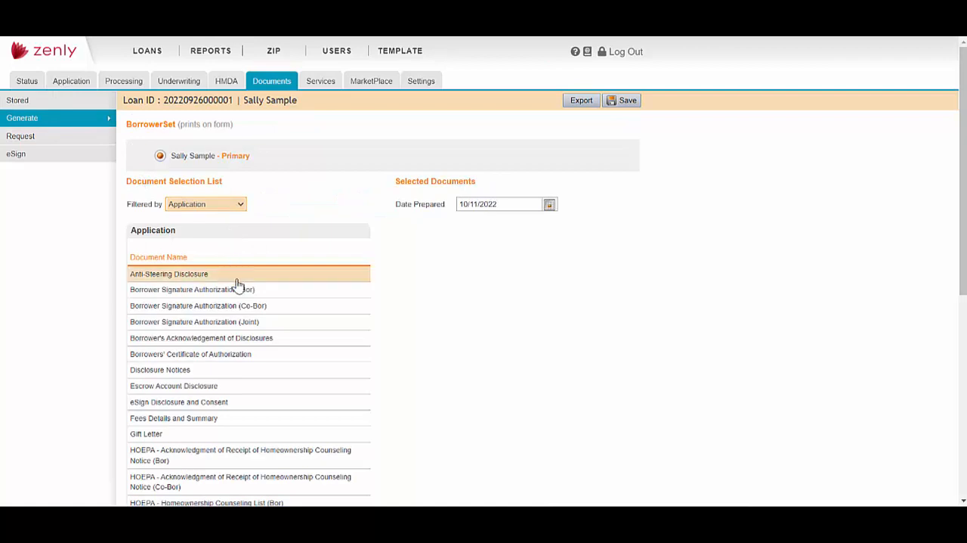
pyautogui.click(240, 293)
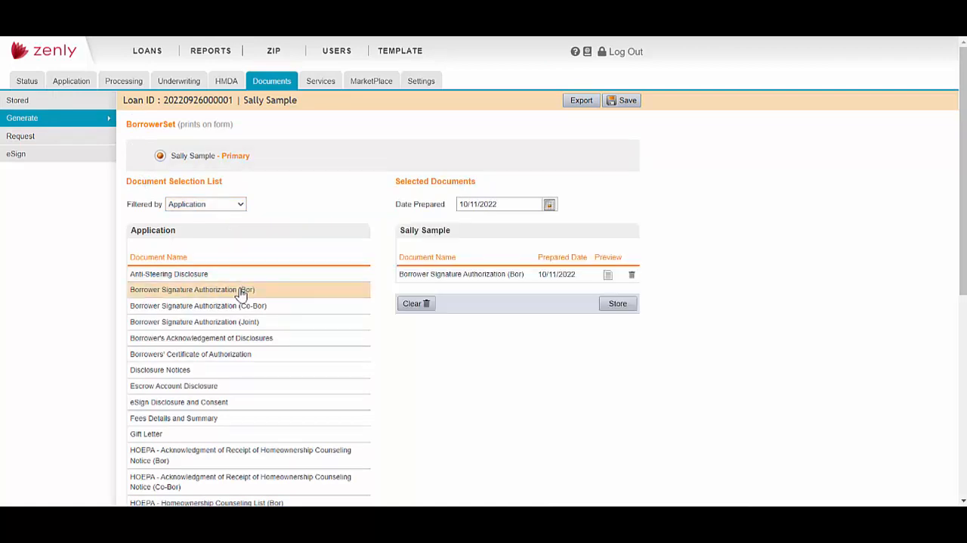
pyautogui.click(608, 280)
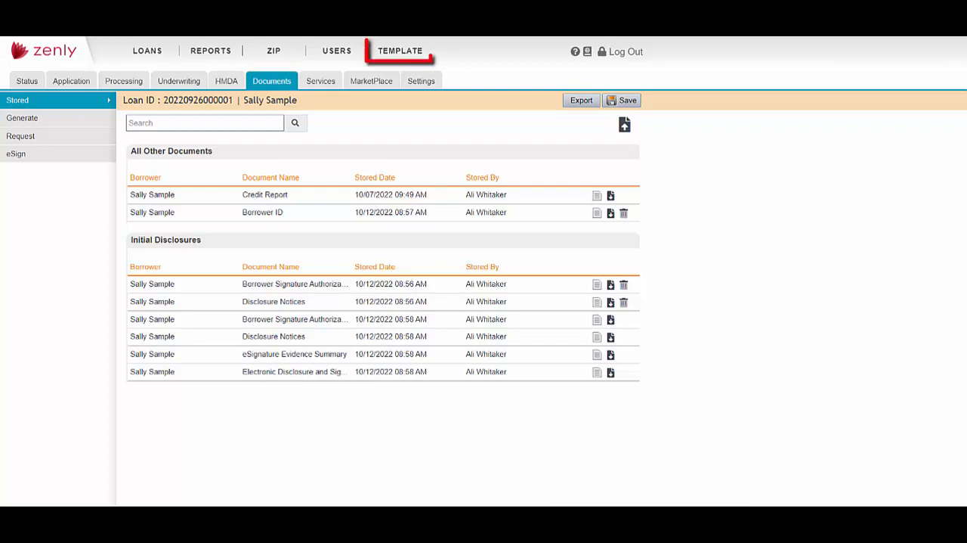
# - Review the template service login fields for Freddie Mac's Loan Product Advisor in a new credentials entry, and cancel it
pyautogui.click(416, 53)
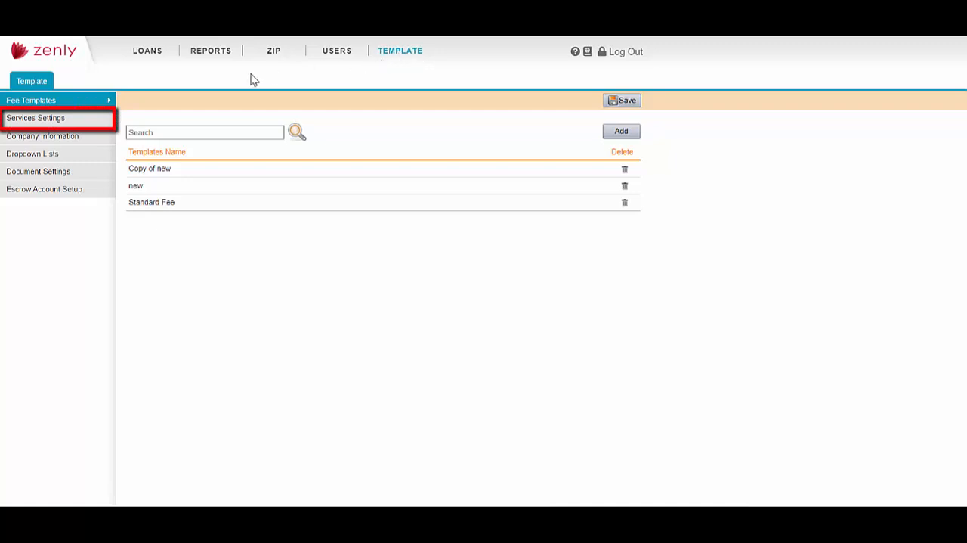
pyautogui.click(73, 129)
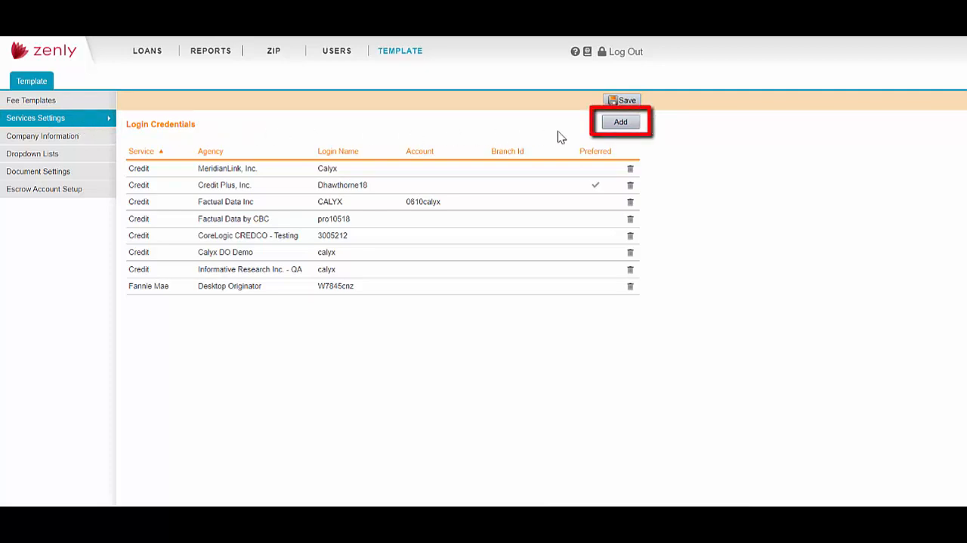
pyautogui.click(614, 127)
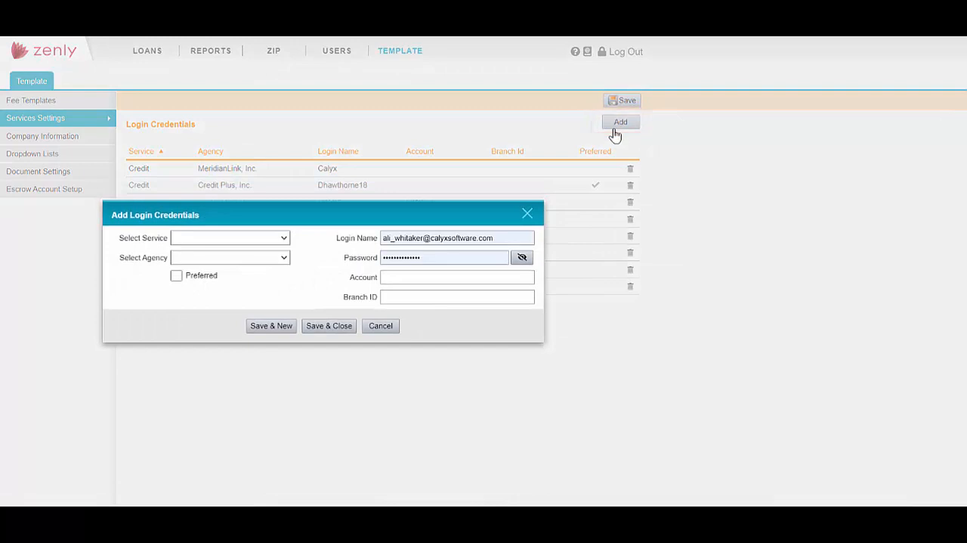
pyautogui.click(285, 241)
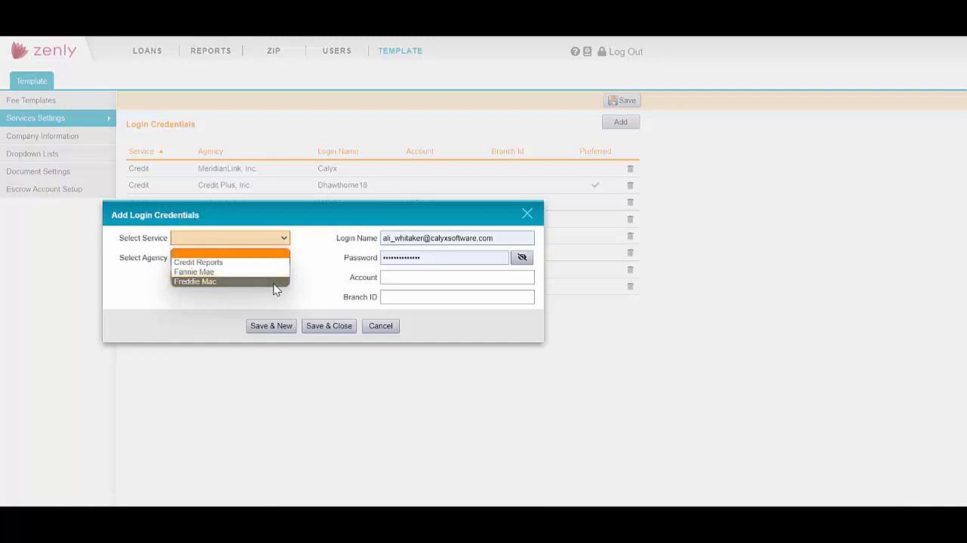
pyautogui.click(274, 284)
pyautogui.click(286, 260)
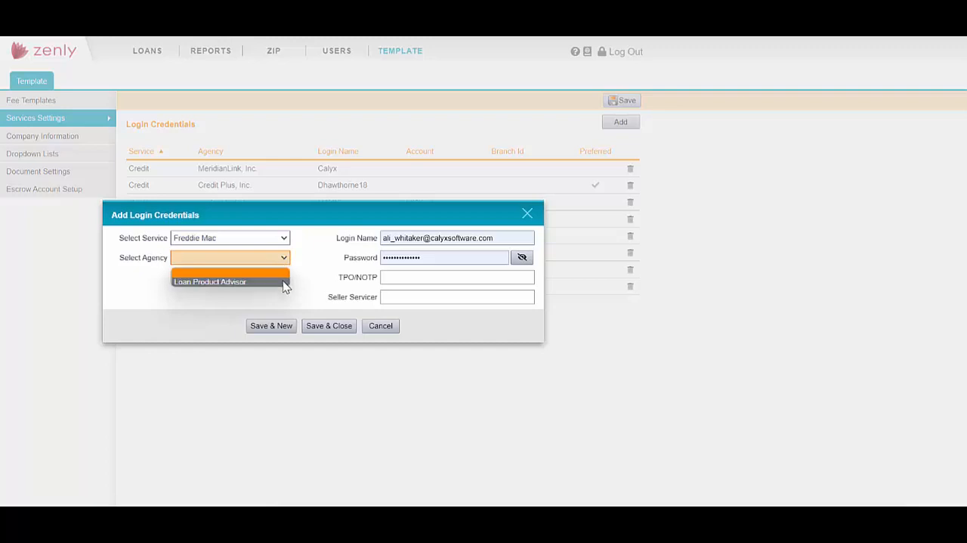
pyautogui.click(285, 284)
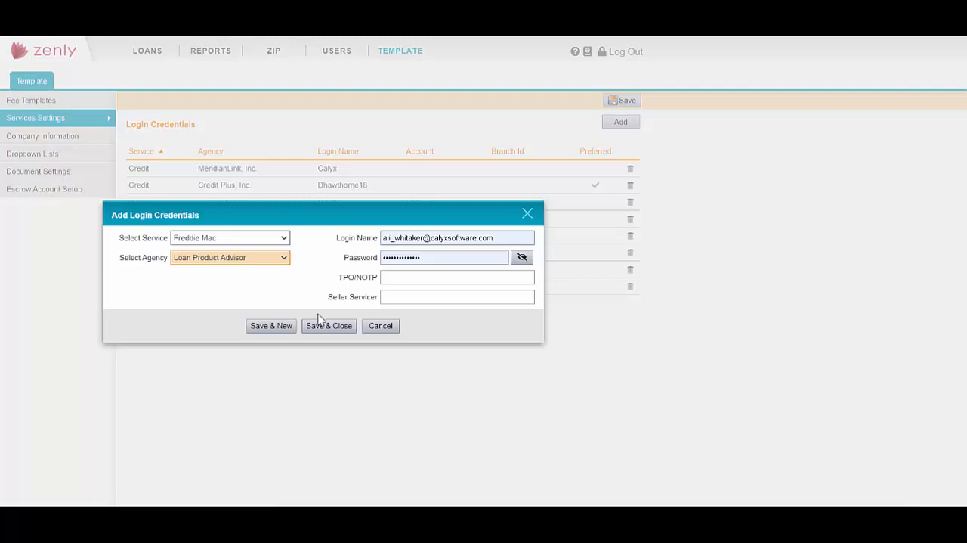
pyautogui.click(381, 325)
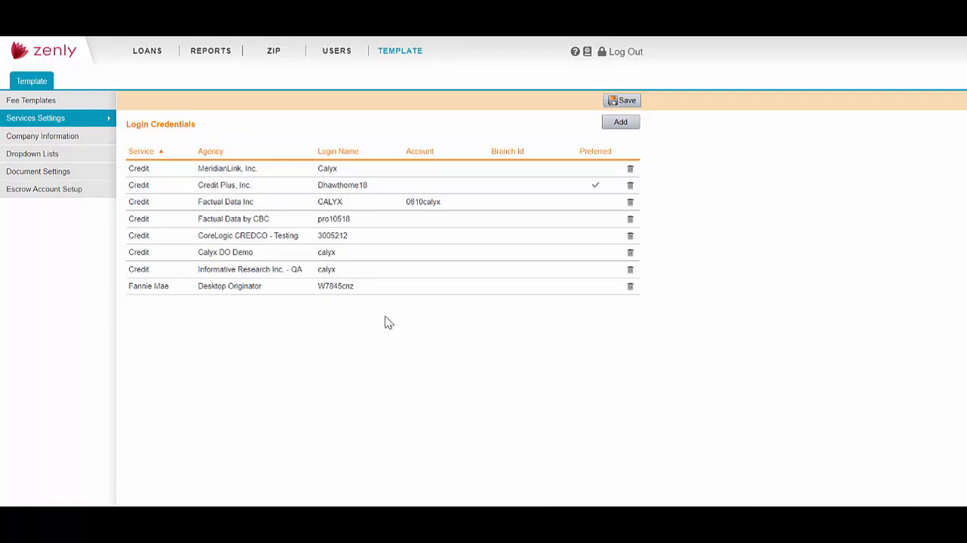
# - Sort the loans list by property address in ascending order
pyautogui.click(150, 53)
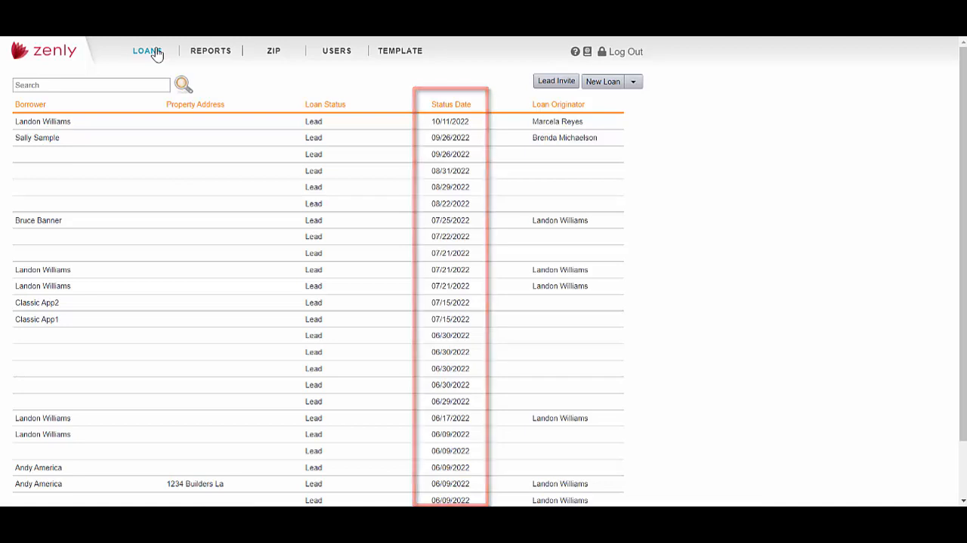
pyautogui.click(193, 107)
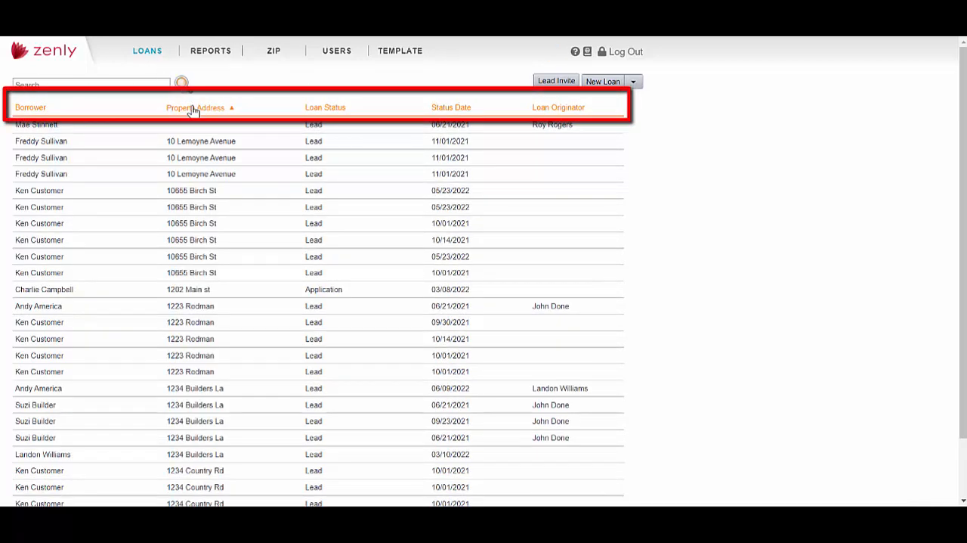